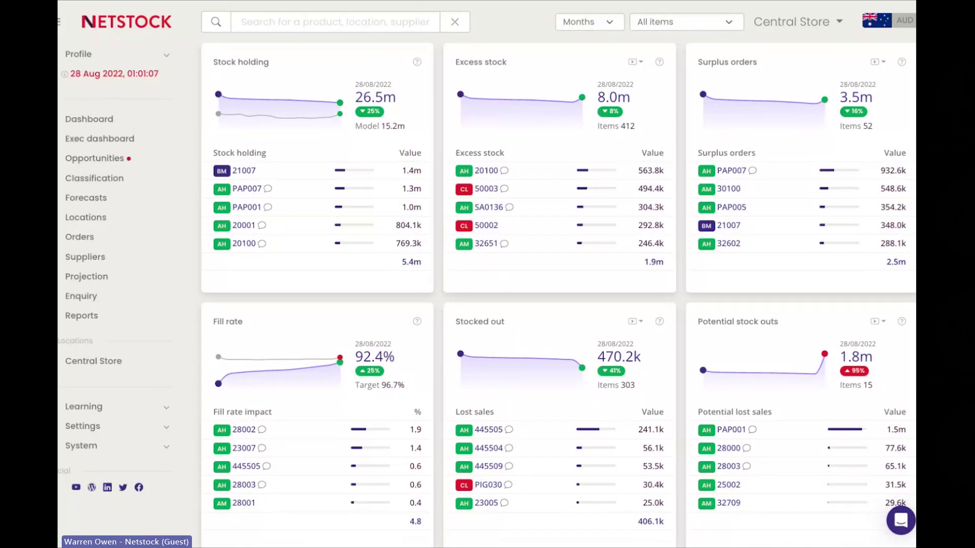
pyautogui.scroll(-1, 558, 284)
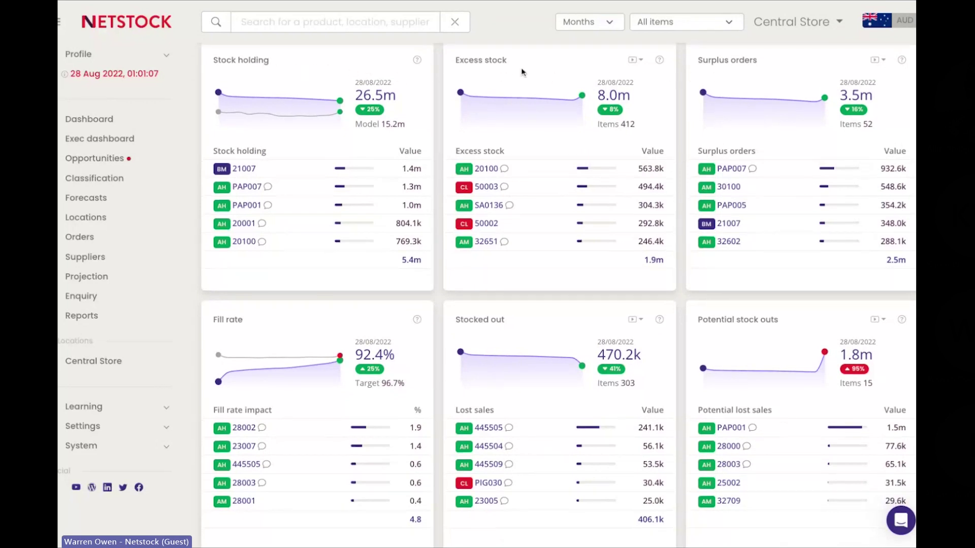
pyautogui.scroll(1, 453, 69)
pyautogui.doubleClick(376, 97)
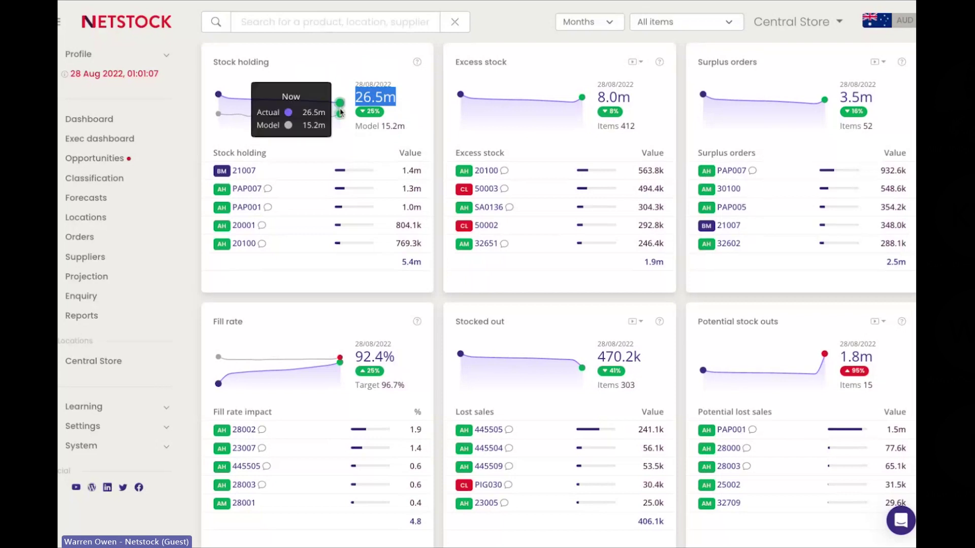
pyautogui.moveTo(323, 109)
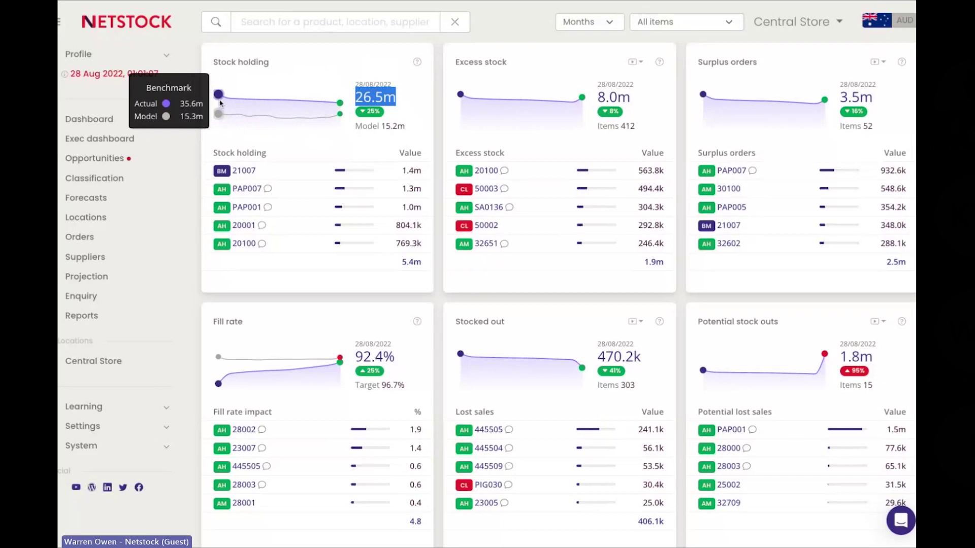
pyautogui.click(408, 111)
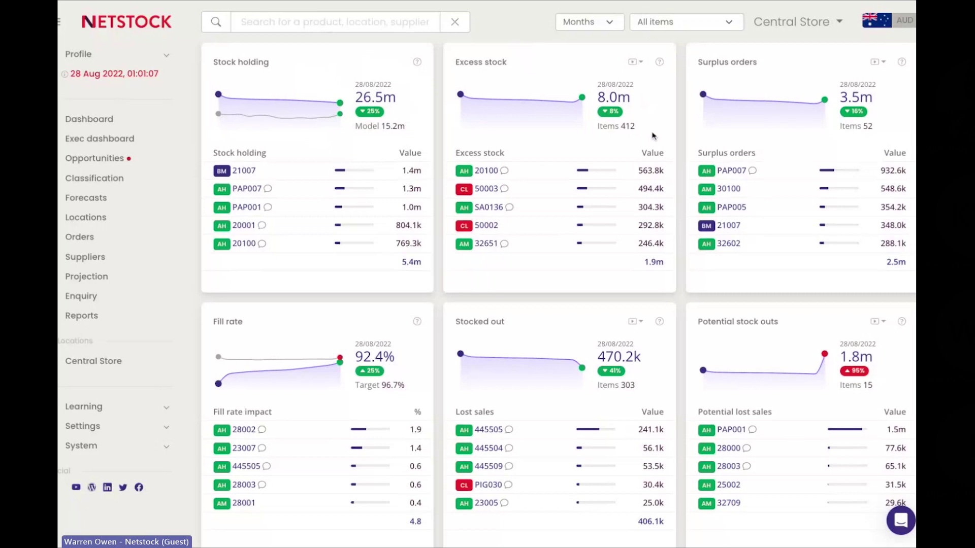
pyautogui.moveTo(673, 185); pyautogui.dragTo(667, 248)
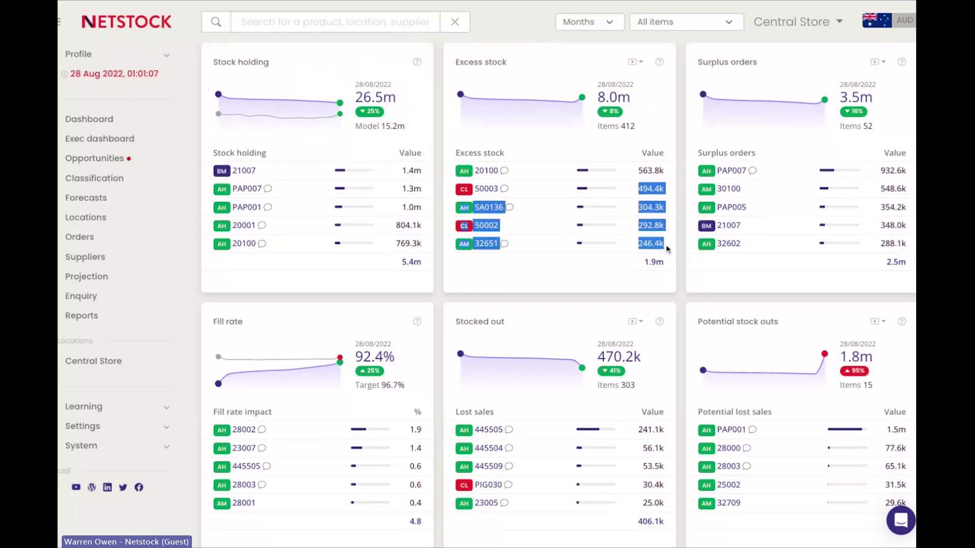
pyautogui.click(676, 238)
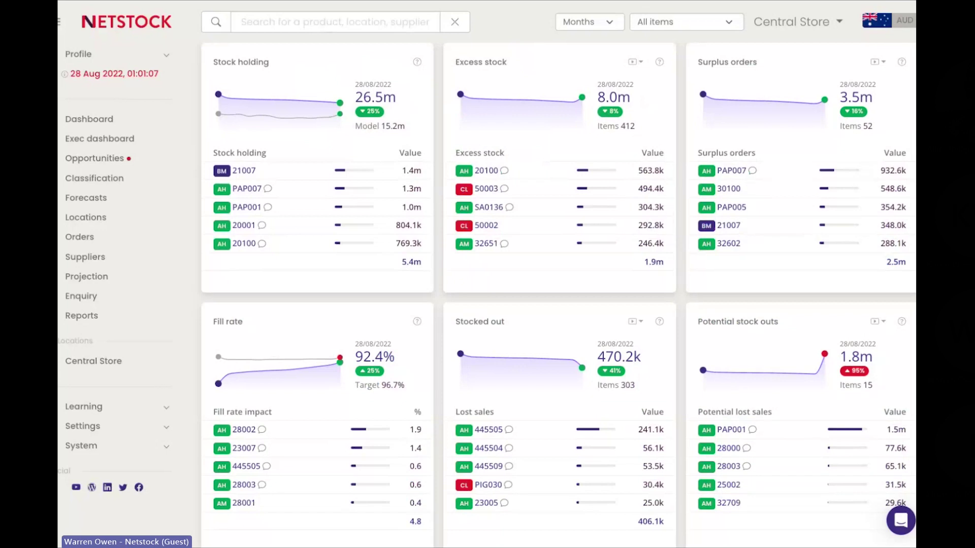
pyautogui.doubleClick(626, 265)
pyautogui.click(505, 172)
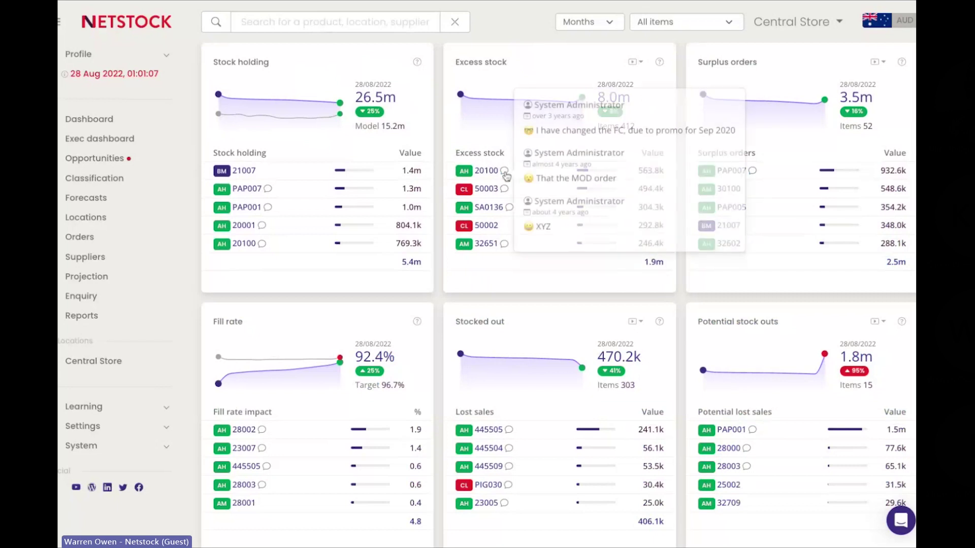
pyautogui.click(495, 146)
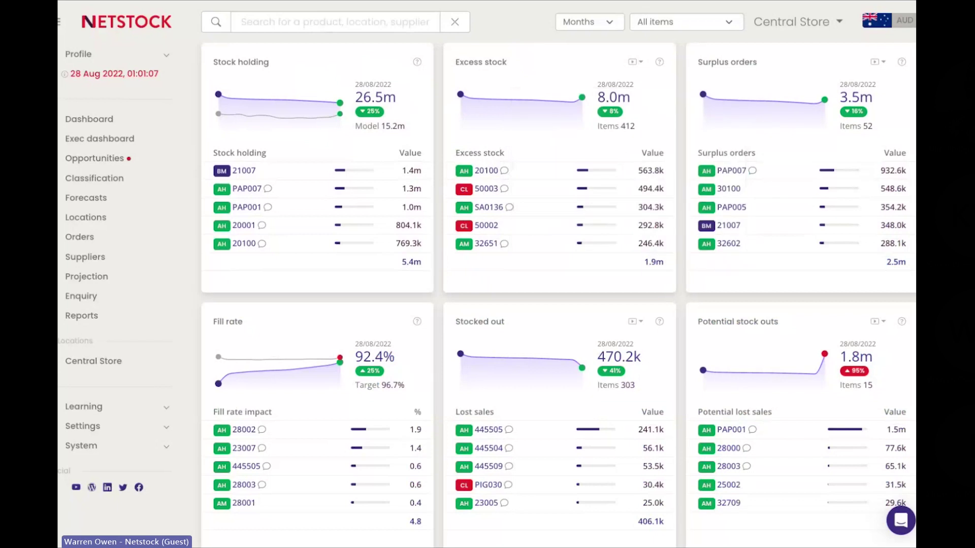
pyautogui.tripleClick(776, 63)
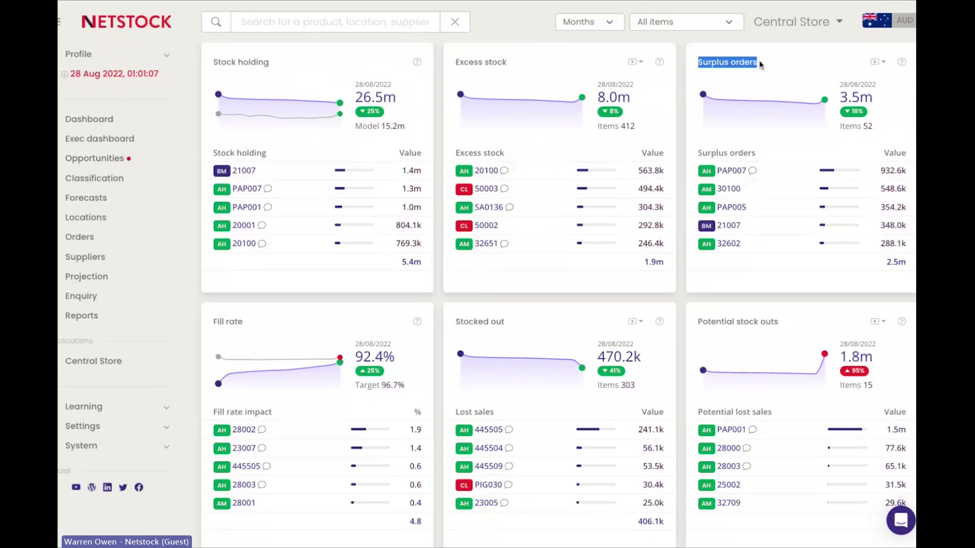
pyautogui.click(795, 64)
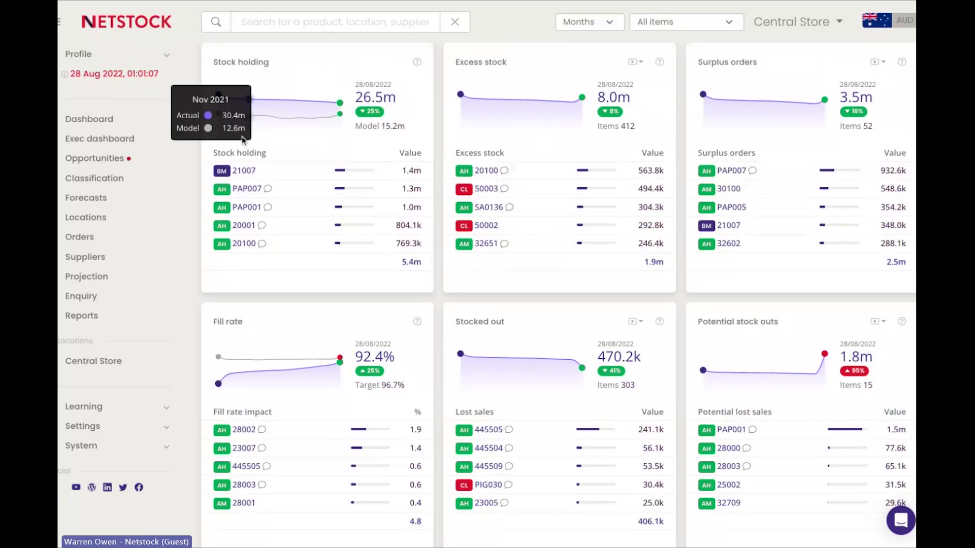
pyautogui.scroll(-3, 753, 269)
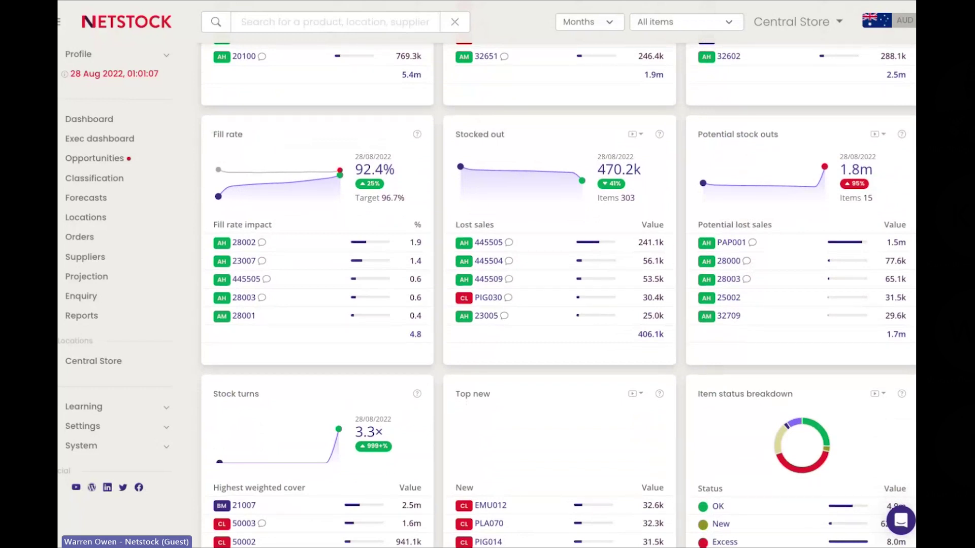
pyautogui.tripleClick(419, 176)
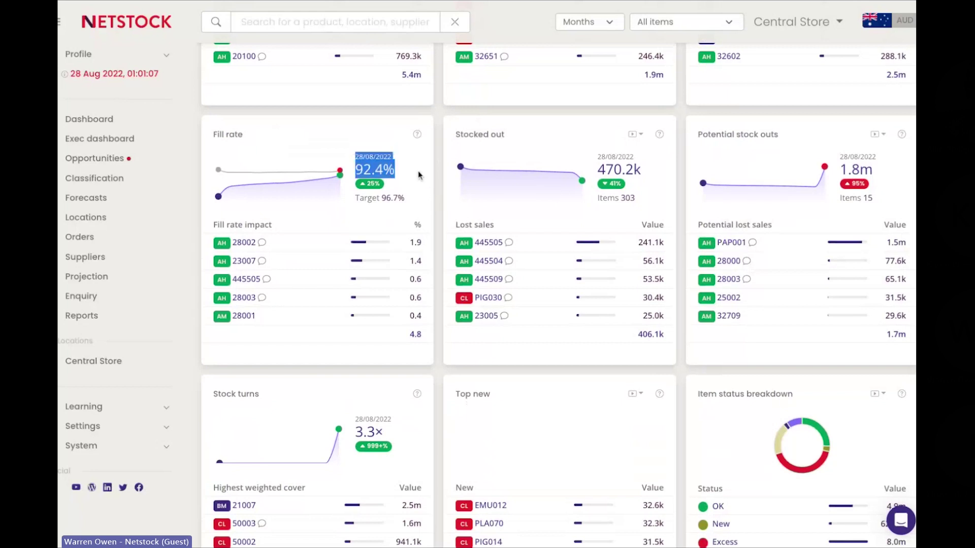
pyautogui.moveTo(406, 198); pyautogui.dragTo(341, 191)
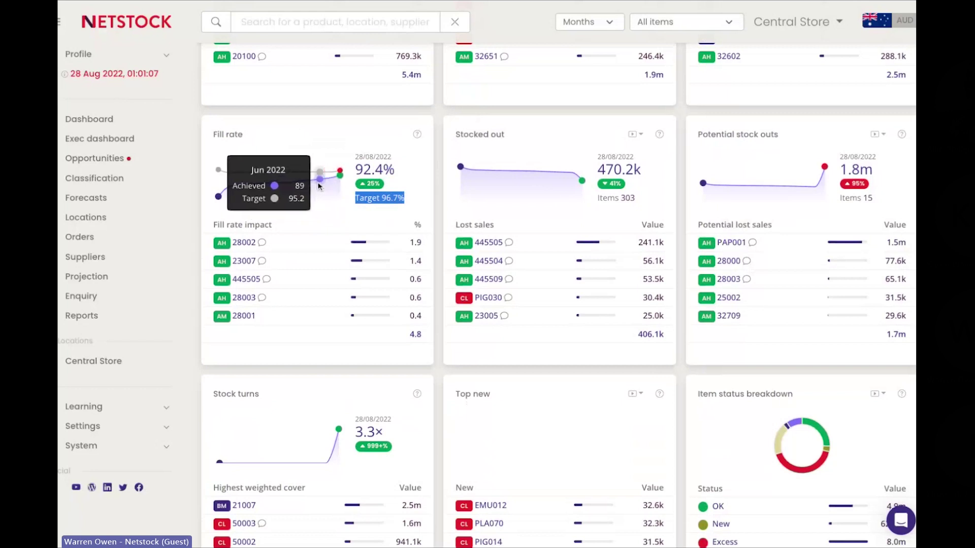
pyautogui.click(415, 188)
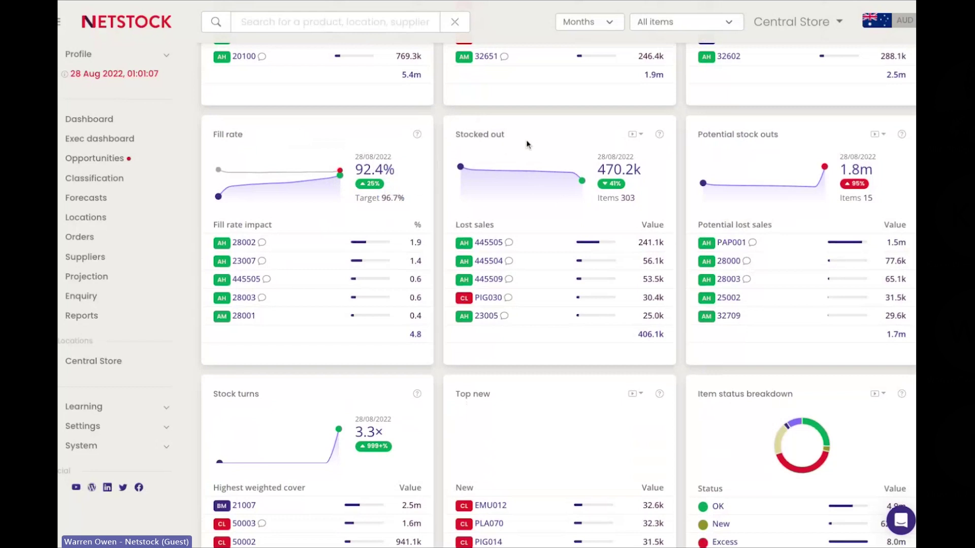
pyautogui.tripleClick(696, 141)
pyautogui.click(798, 141)
pyautogui.click(865, 172)
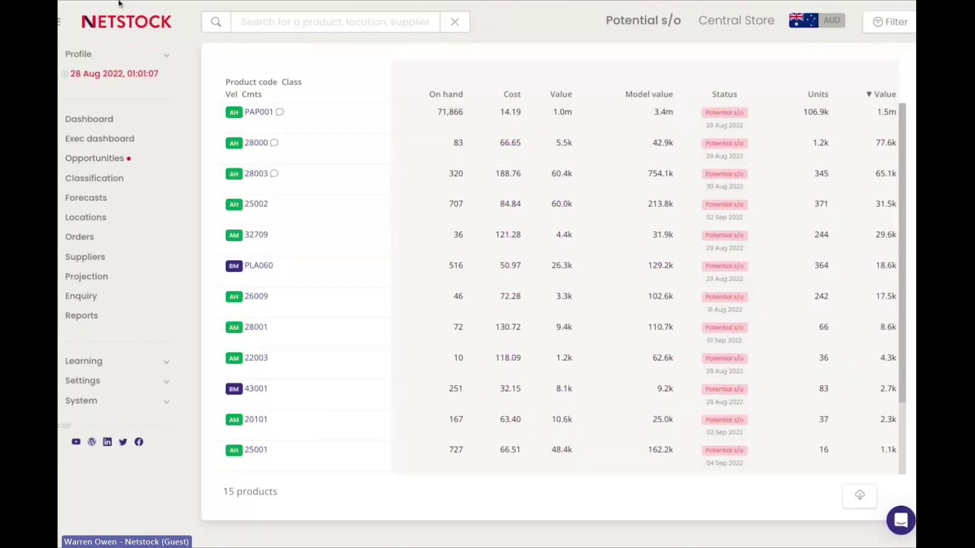
pyautogui.hotkey('alt', 'Left')
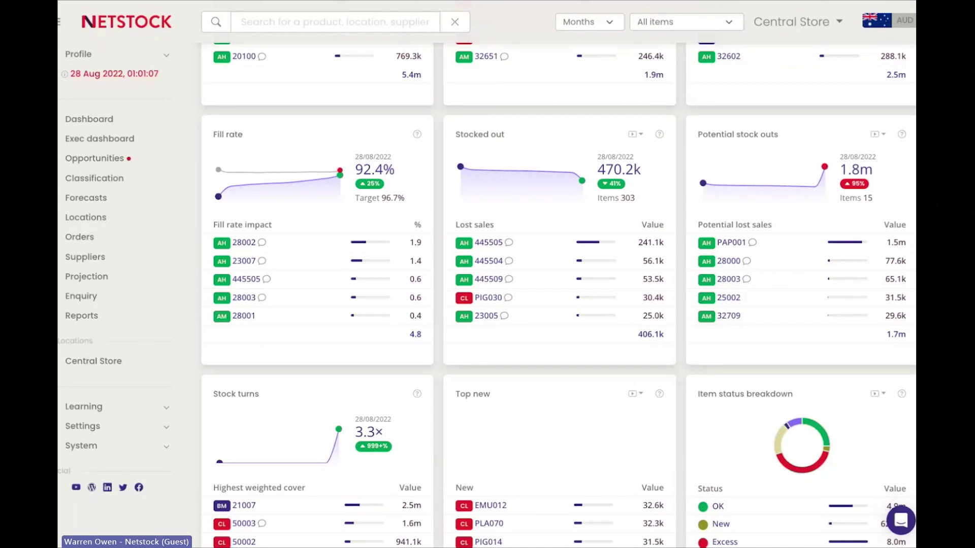
pyautogui.scroll(-3, 522, 198)
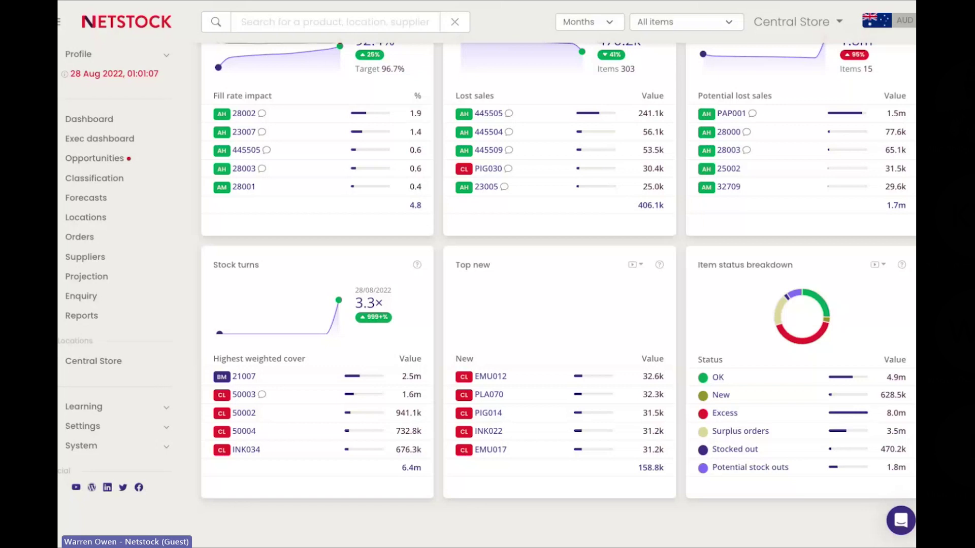
# Step: Check the Stock turns product list, then highlight the dashboard's Top new and Item status cards
pyautogui.click(369, 303)
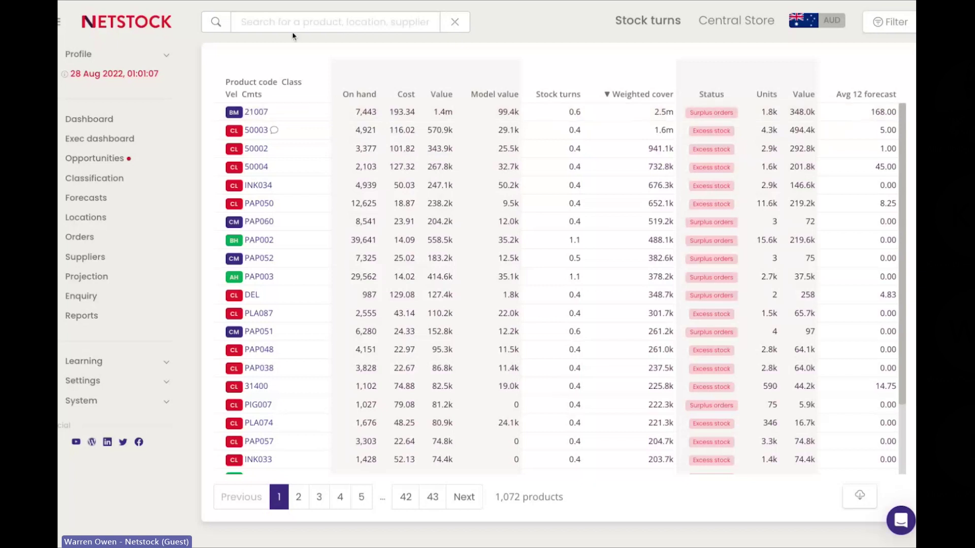
pyautogui.hotkey('alt', 'Left')
pyautogui.tripleClick(549, 286)
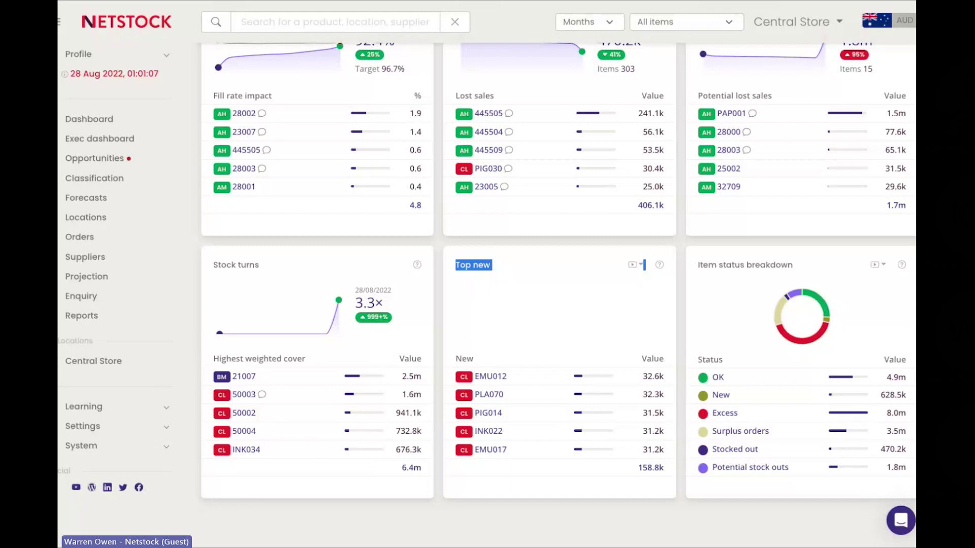
pyautogui.click(664, 332)
pyautogui.tripleClick(807, 268)
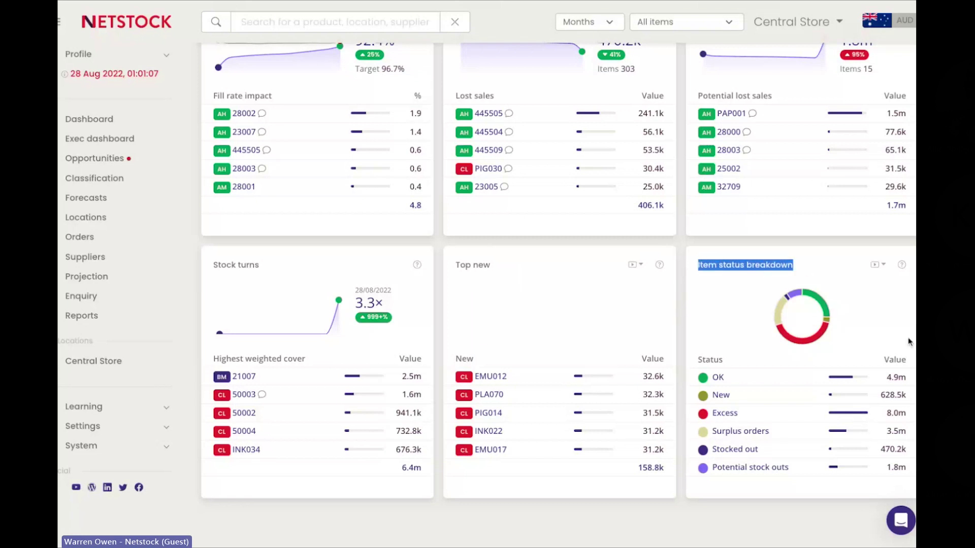
pyautogui.scroll(1, 906, 337)
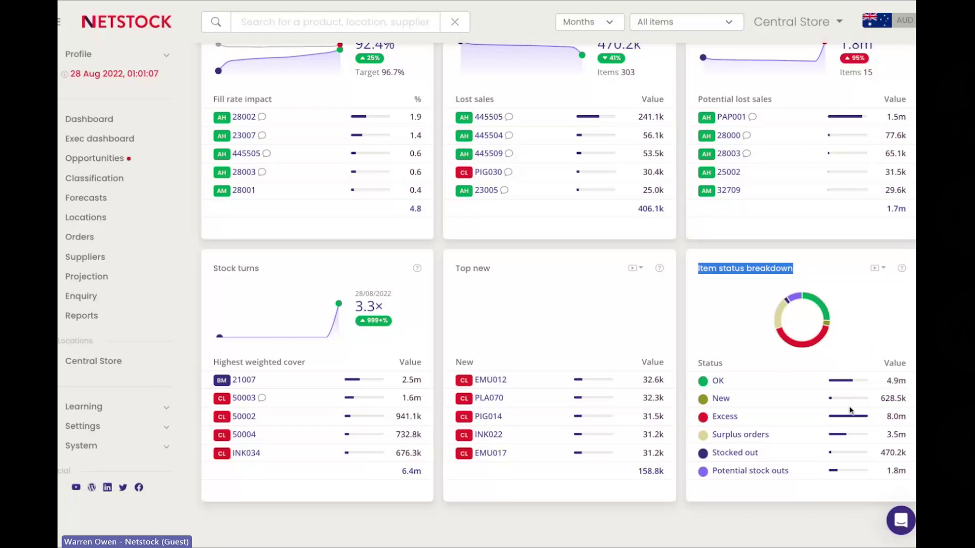
pyautogui.scroll(5, 559, 274)
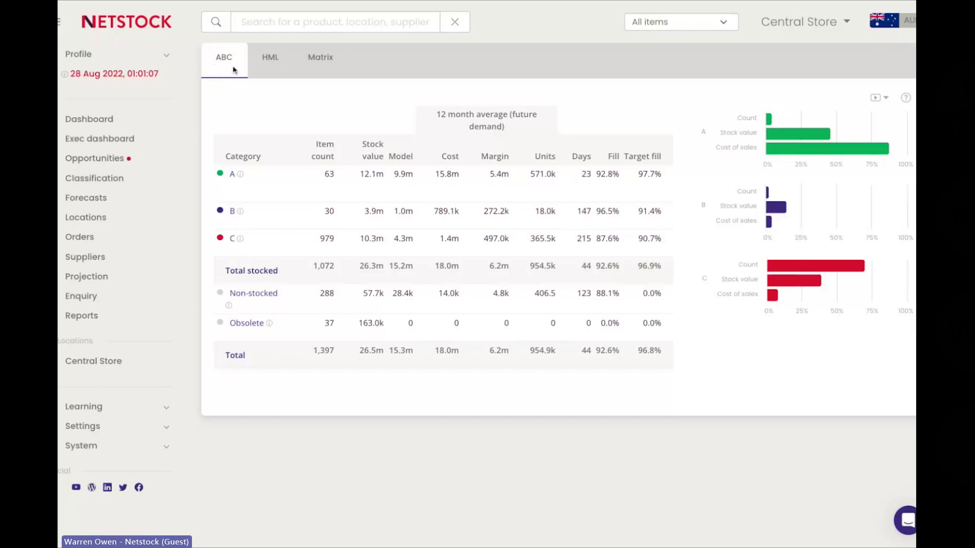
# Step: Switch to the 3-D classification matrix and show stock value figures across it
pyautogui.click(257, 68)
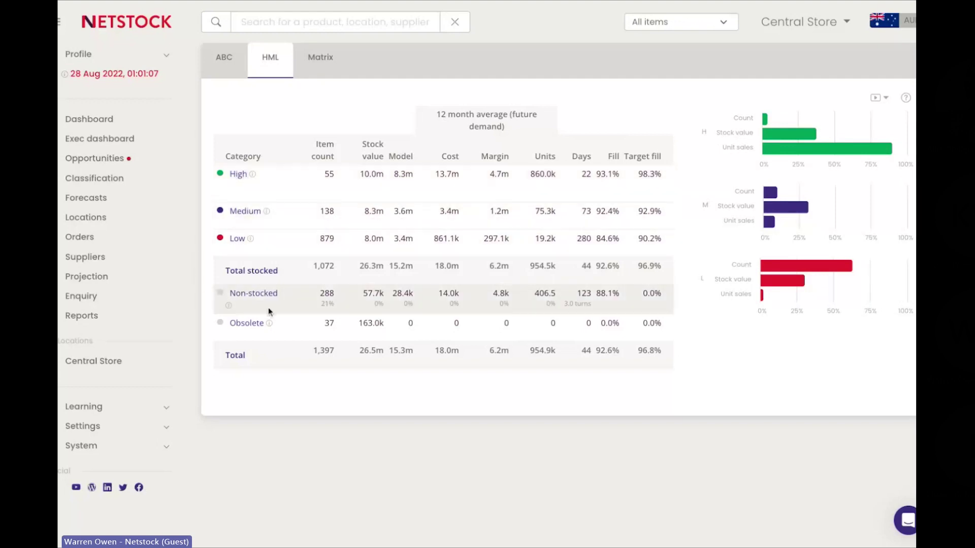
pyautogui.click(318, 58)
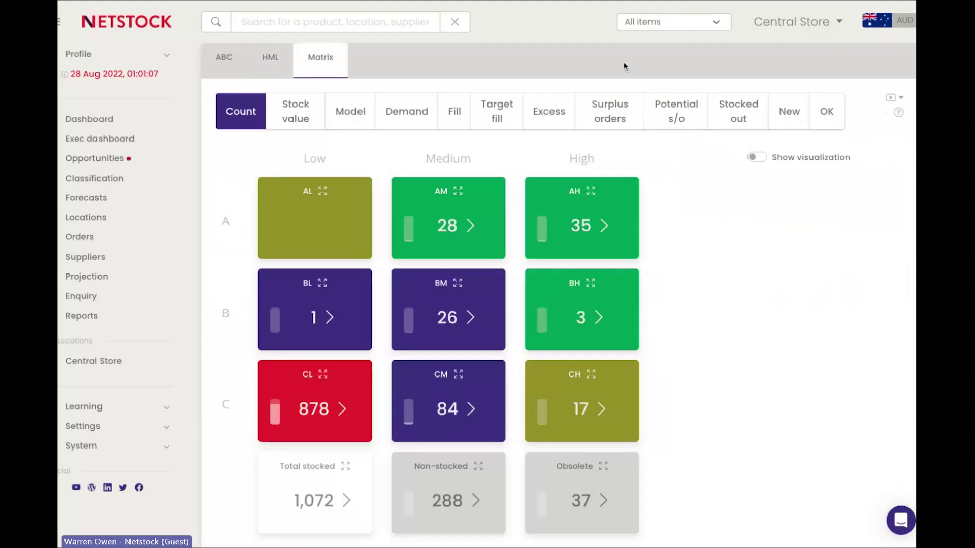
pyautogui.click(762, 159)
pyautogui.scroll(-1, 885, 205)
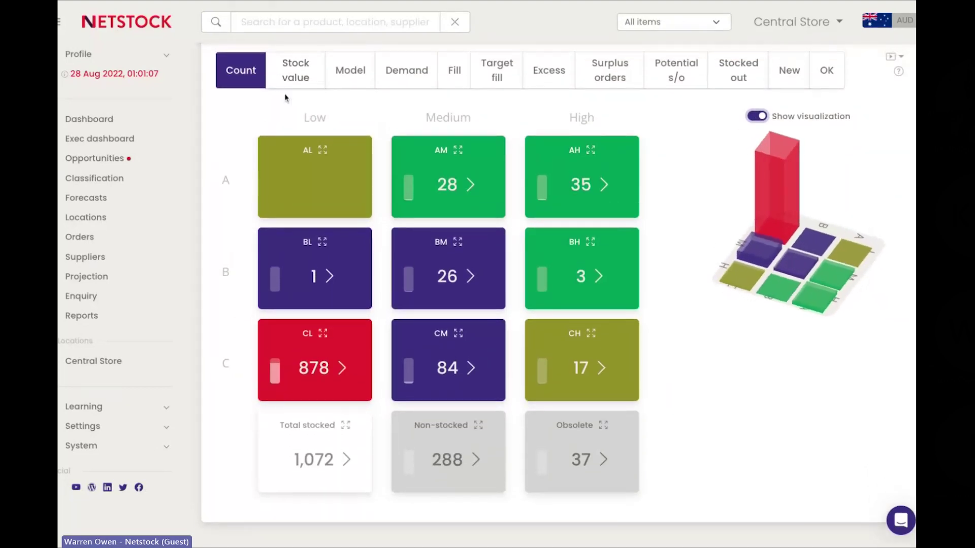
pyautogui.click(290, 81)
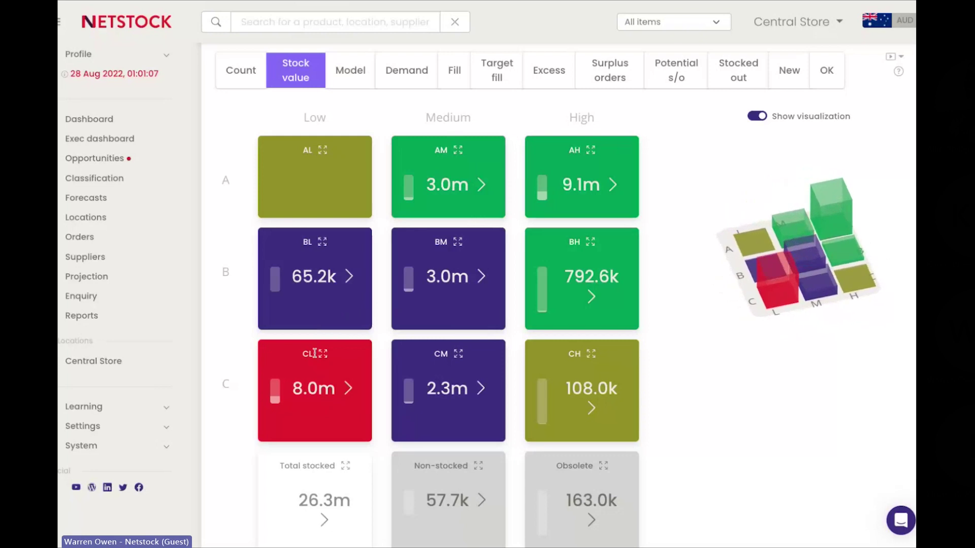
pyautogui.scroll(-2, 371, 345)
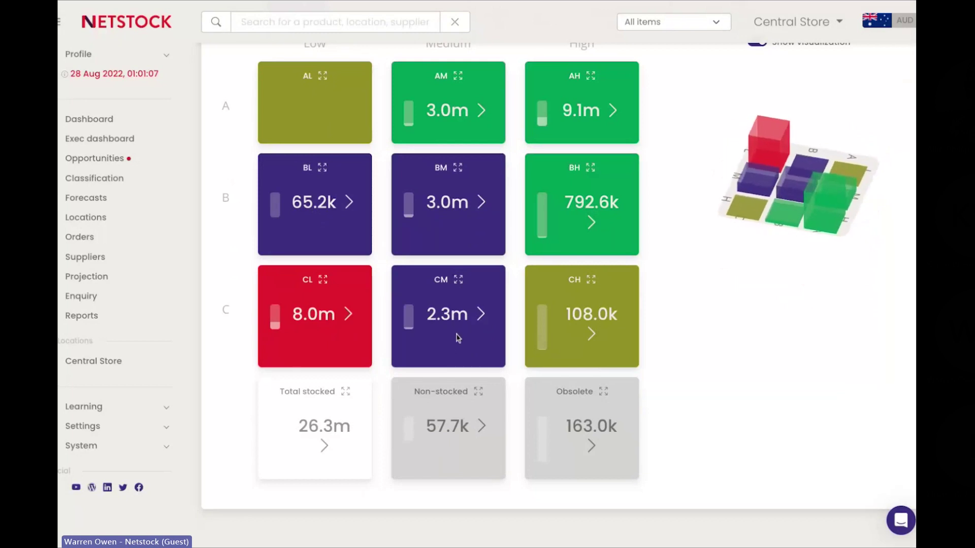
pyautogui.scroll(1, 449, 335)
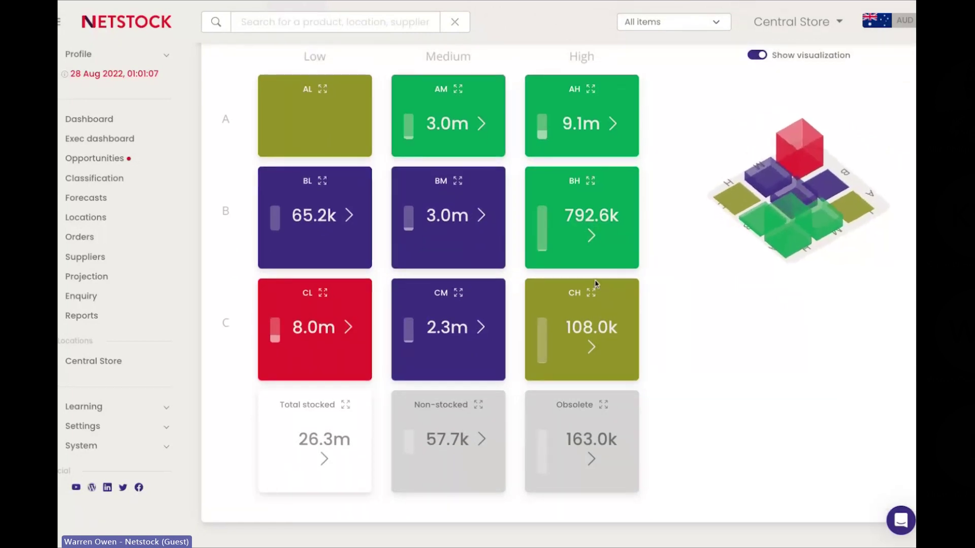
pyautogui.scroll(2, 596, 284)
# Step: Compare demand and potential stock-out figures, then list the AH products at risk (1.7m)
pyautogui.click(403, 84)
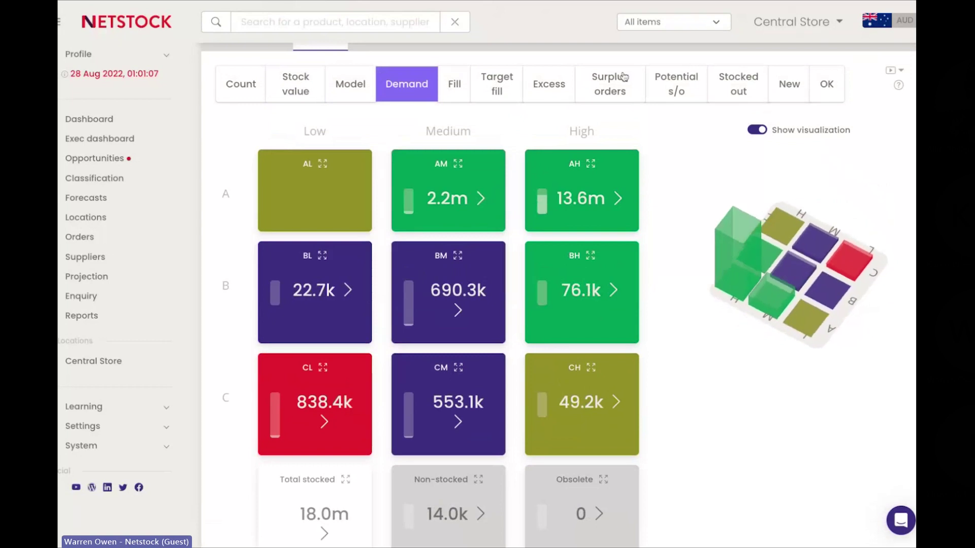
pyautogui.click(675, 77)
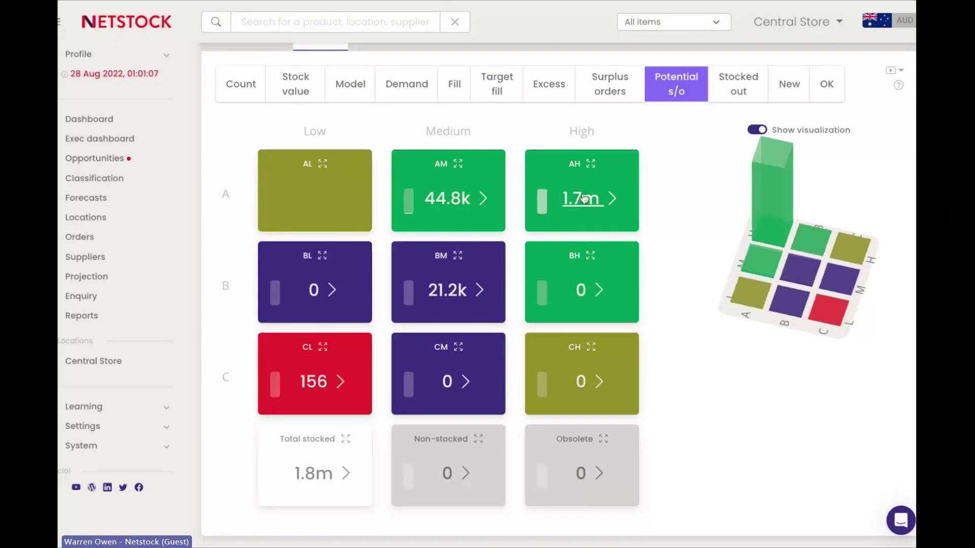
pyautogui.click(591, 165)
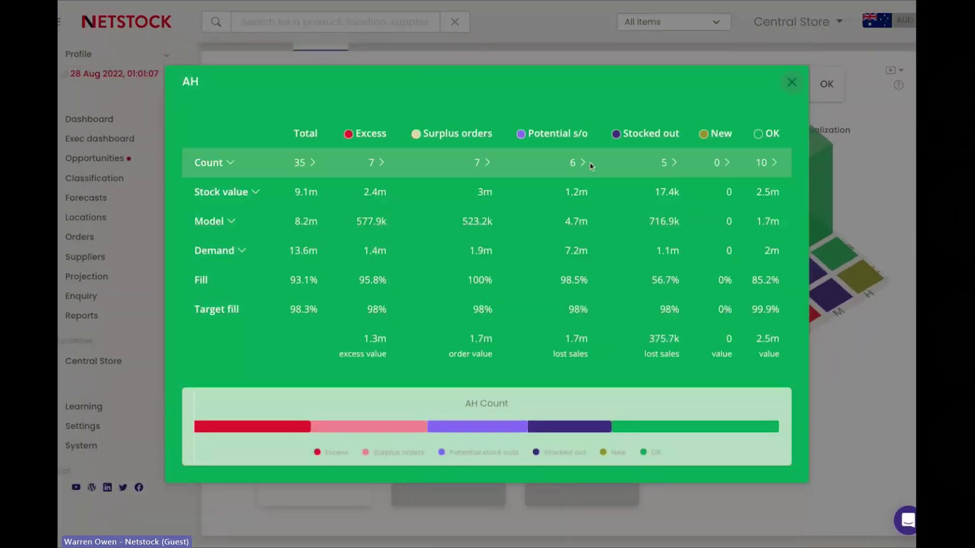
pyautogui.click(896, 241)
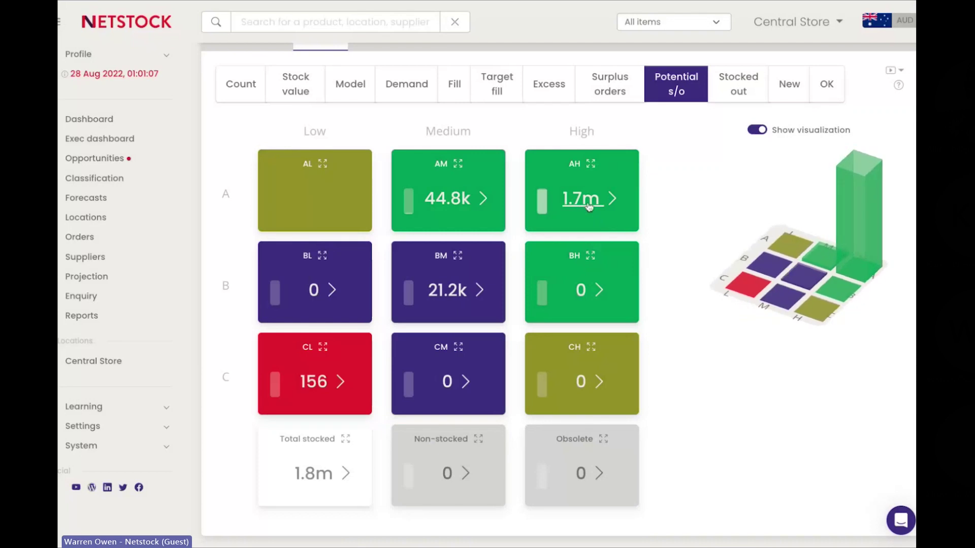
pyautogui.click(588, 206)
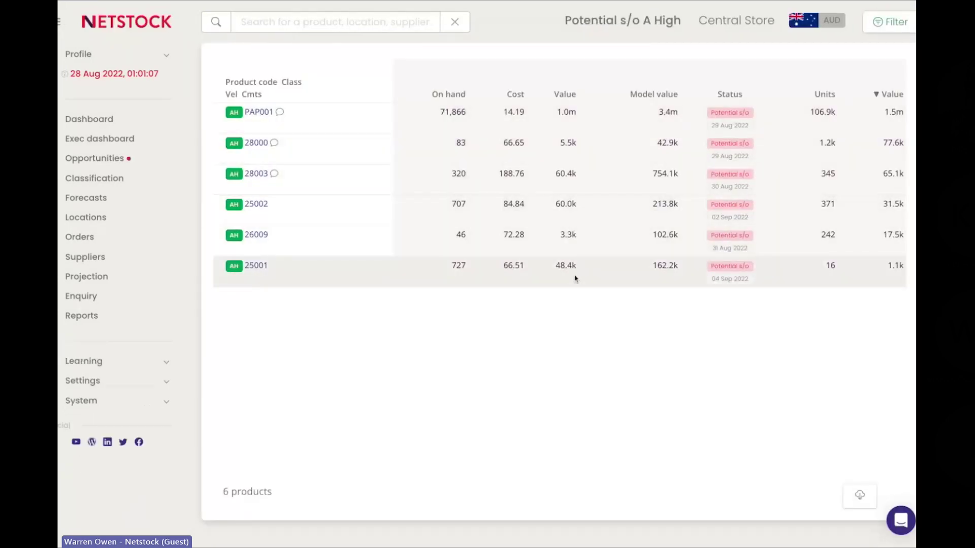
# Step: Return to the 3-D classification matrix, view its New and Fill figures, and expand Settings
pyautogui.hotkey('alt', 'Left')
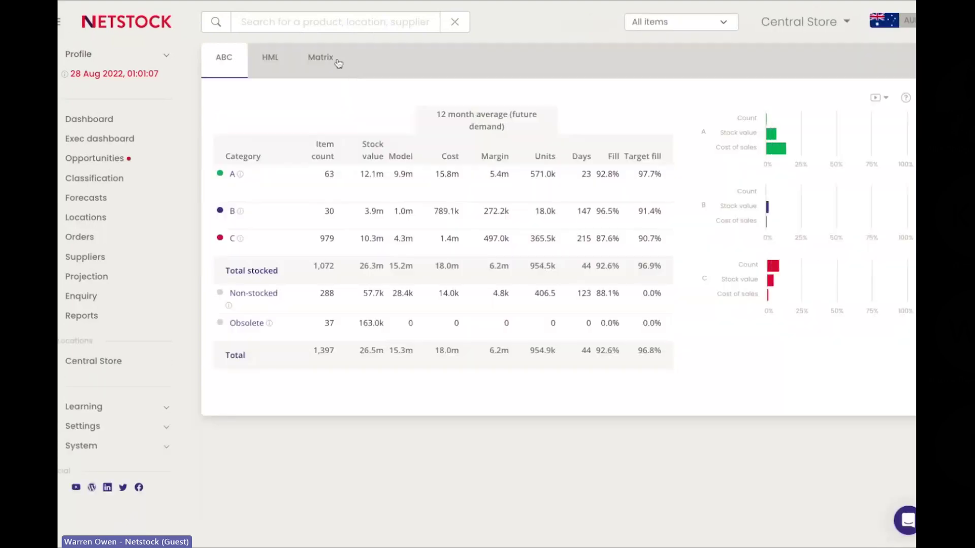
pyautogui.click(757, 158)
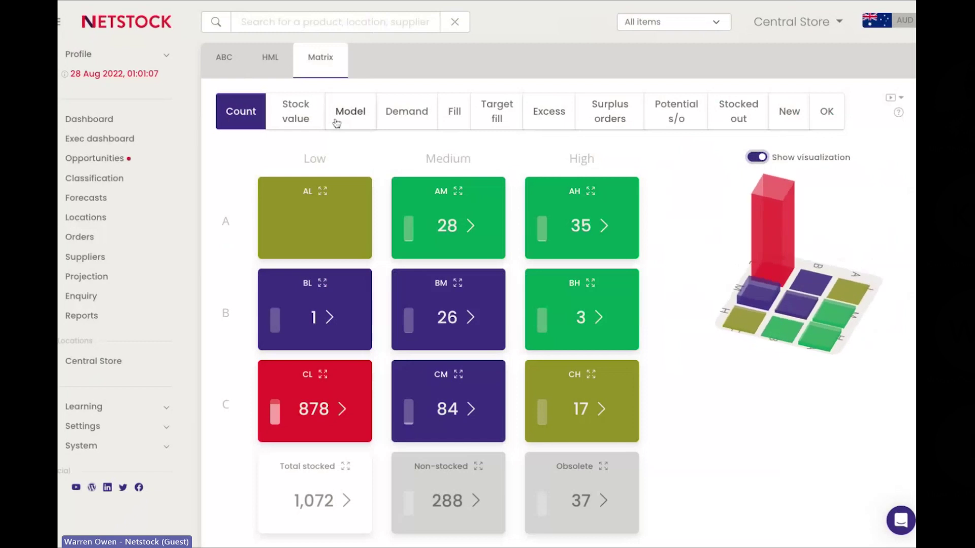
pyautogui.click(789, 111)
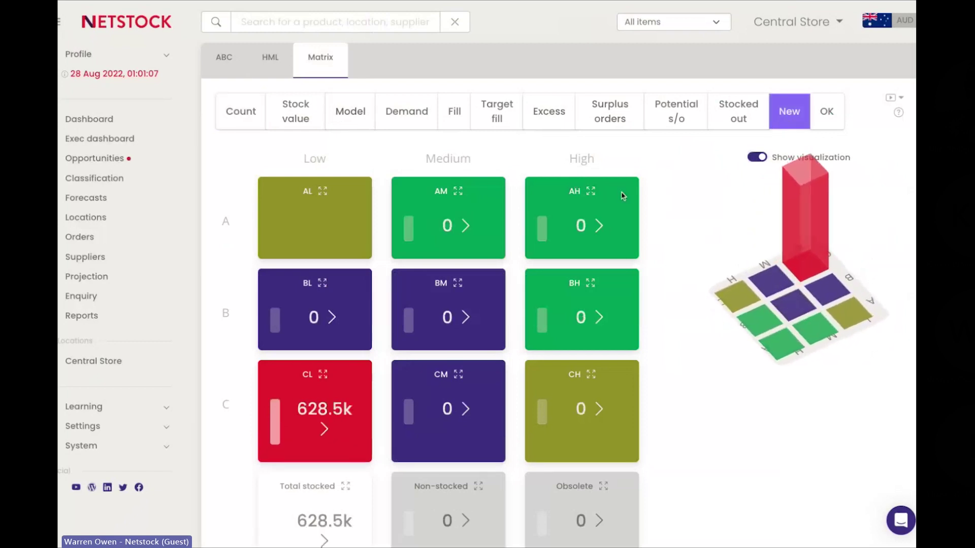
pyautogui.scroll(-2, 622, 193)
pyautogui.scroll(1, 622, 196)
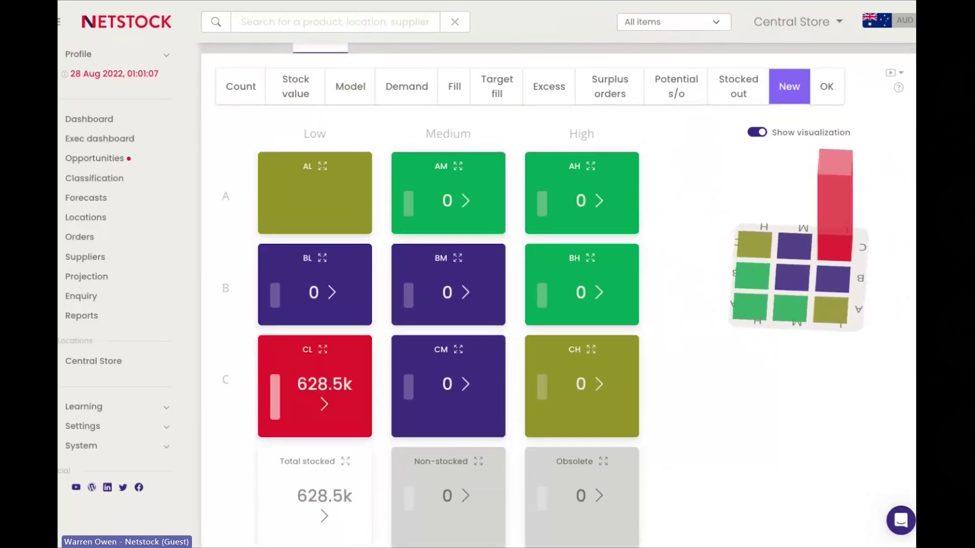
pyautogui.click(466, 98)
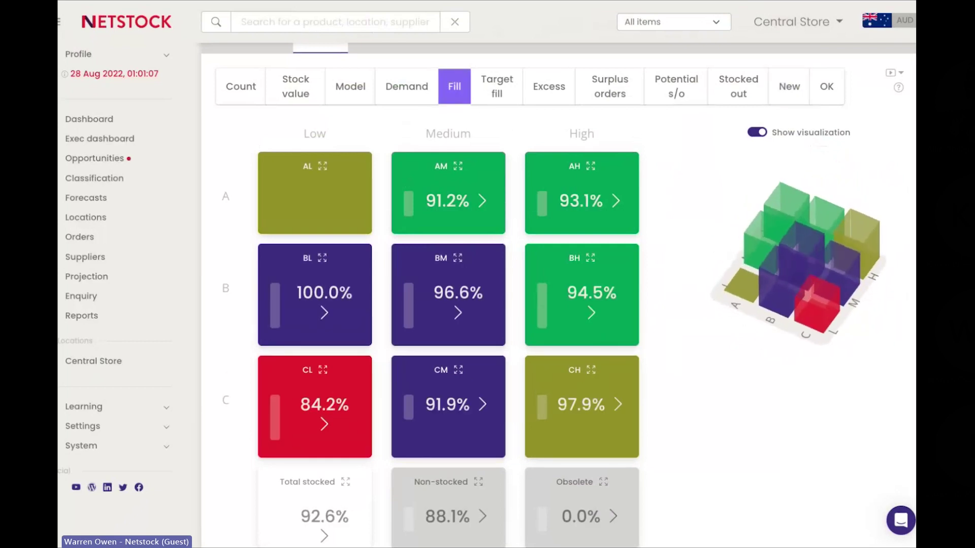
pyautogui.click(107, 428)
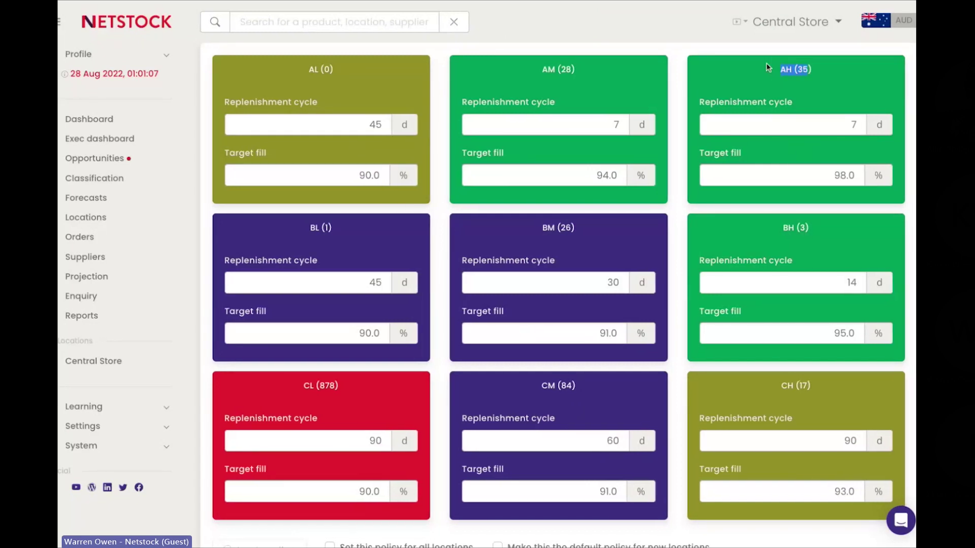
pyautogui.moveTo(766, 63); pyautogui.dragTo(817, 71)
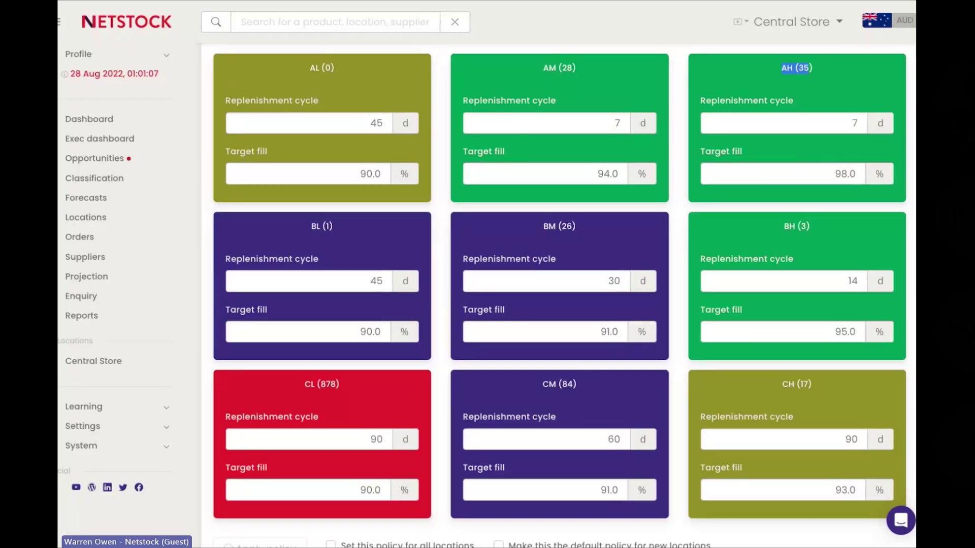
pyautogui.click(818, 77)
pyautogui.doubleClick(855, 124)
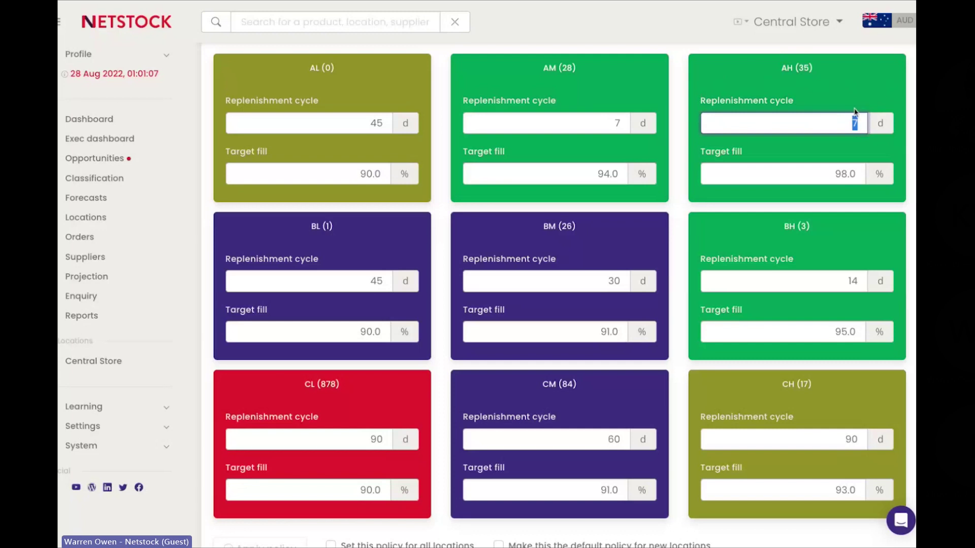
pyautogui.click(757, 158)
pyautogui.doubleClick(826, 175)
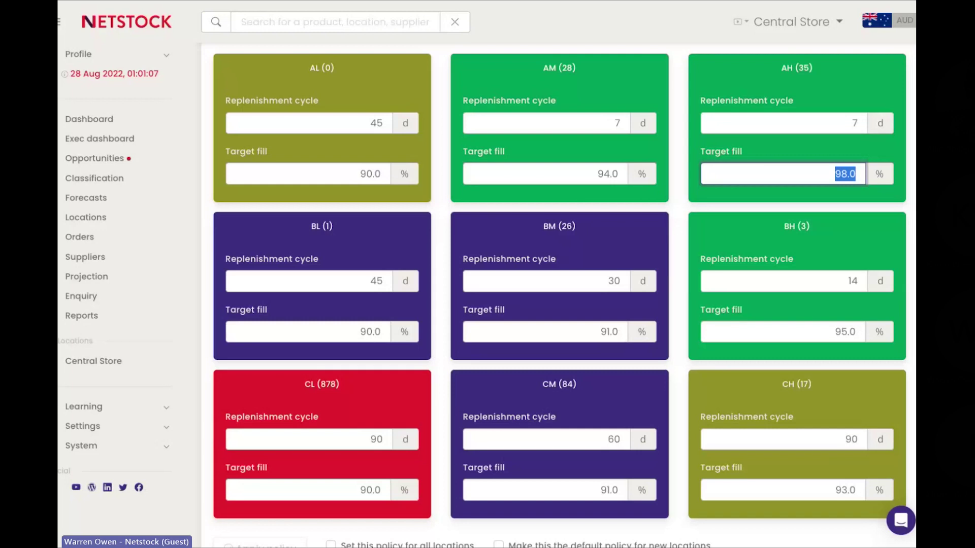
pyautogui.click(802, 155)
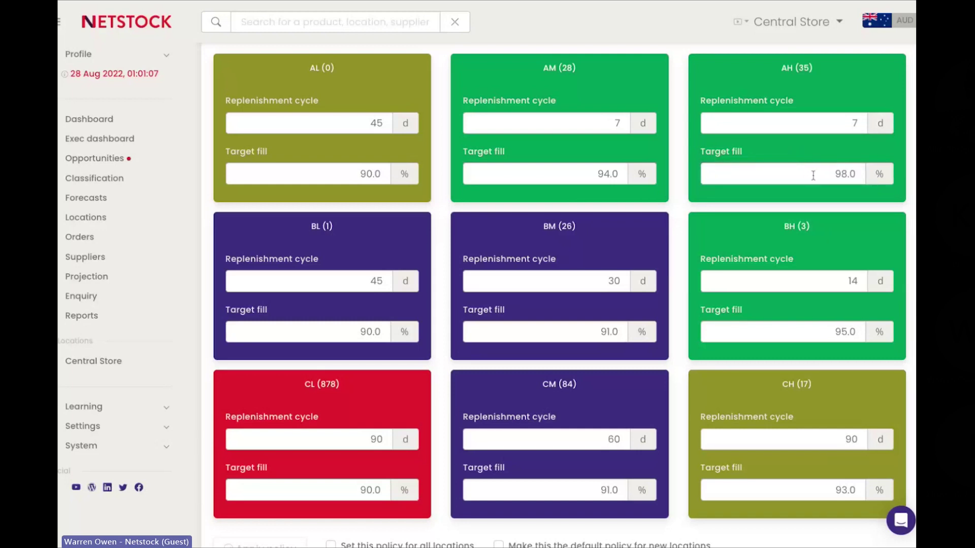
pyautogui.click(811, 172)
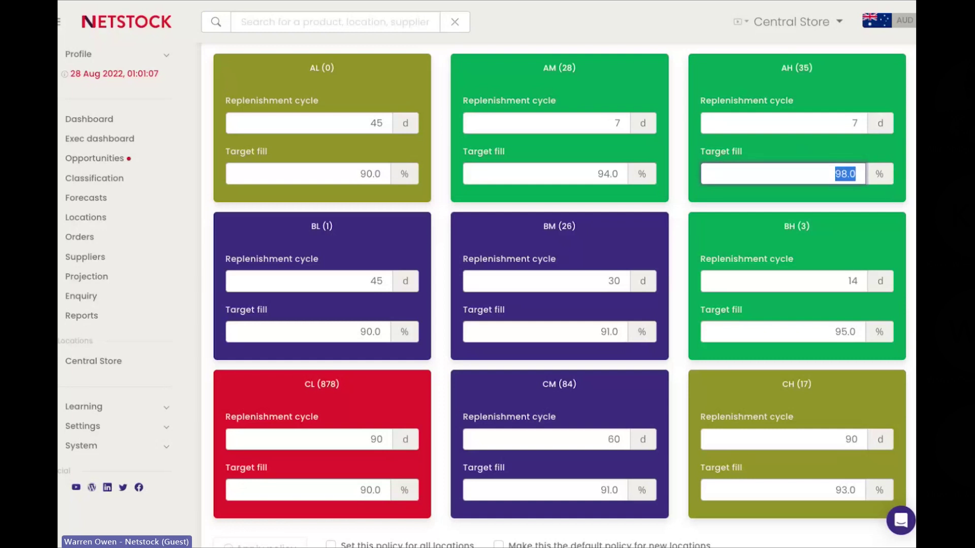
pyautogui.scroll(-10, 832, 182)
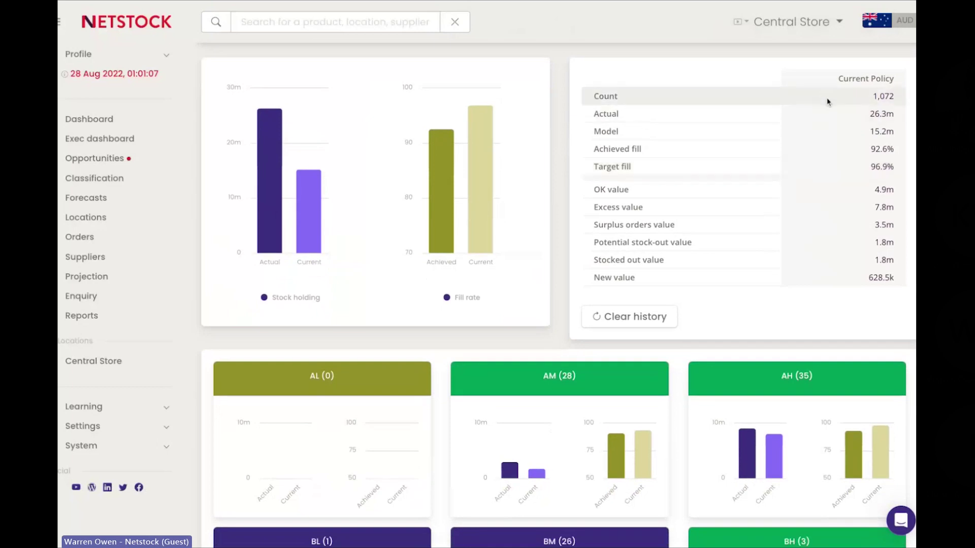
# Step: Review the class chart cards, then restore the editable replenishment cycle and target fill fields
pyautogui.scroll(-6, 828, 102)
pyautogui.scroll(1, 846, 109)
pyautogui.moveTo(850, 125)
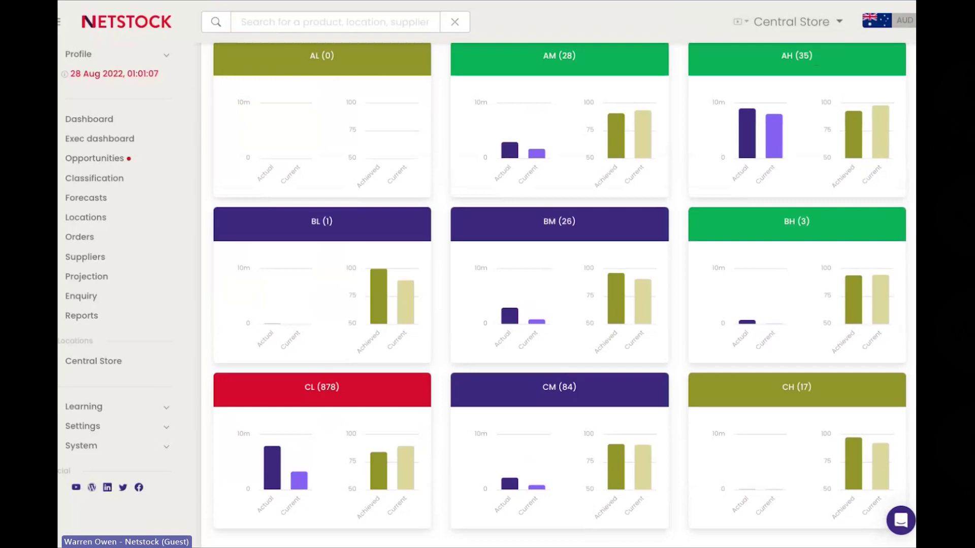
pyautogui.click(785, 147)
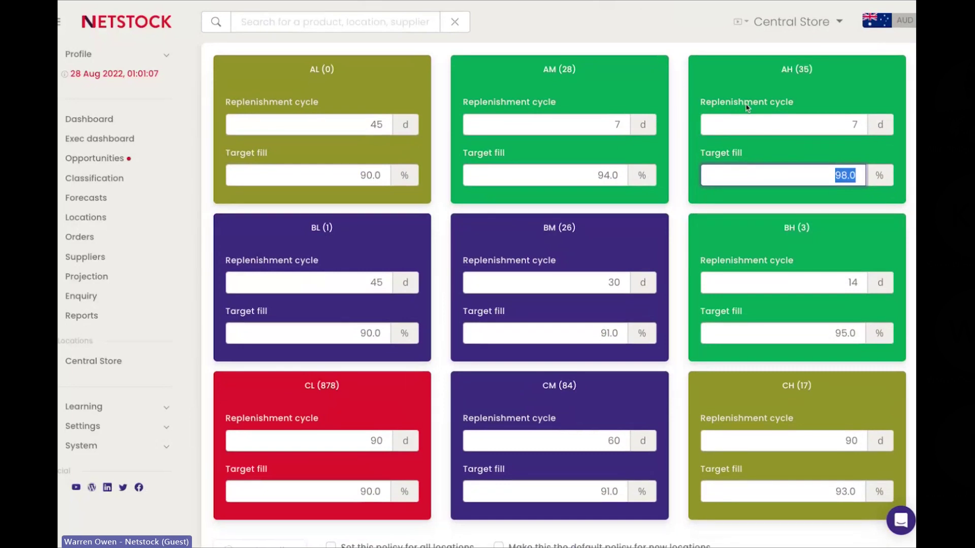
# Step: Return to the dashboard to begin finding product 20100
pyautogui.click(93, 117)
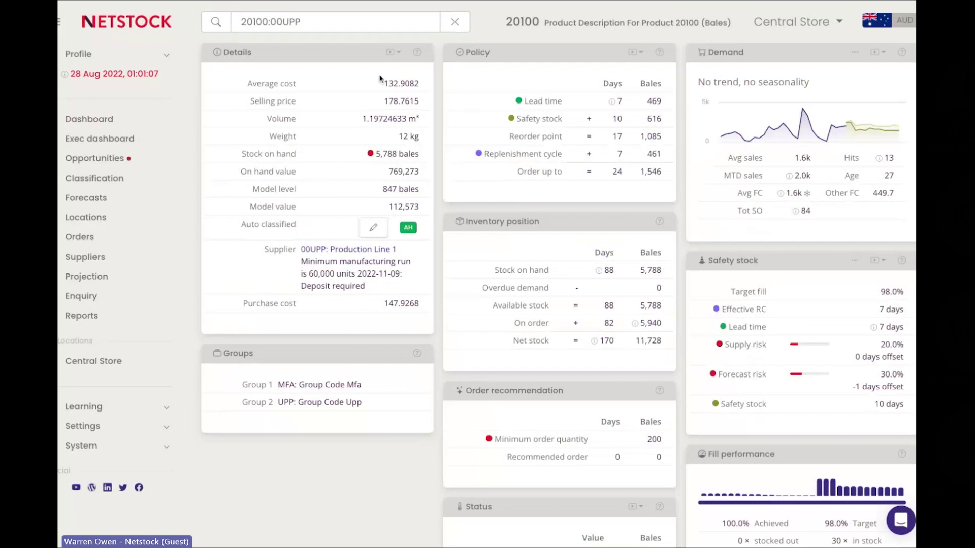
pyautogui.tripleClick(231, 159)
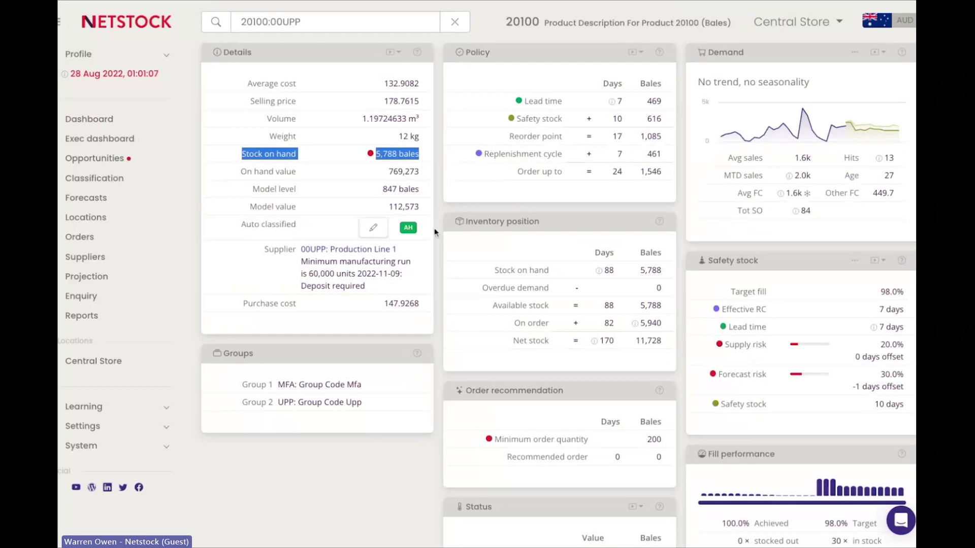
pyautogui.tripleClick(252, 193)
pyautogui.moveTo(251, 192); pyautogui.dragTo(420, 192)
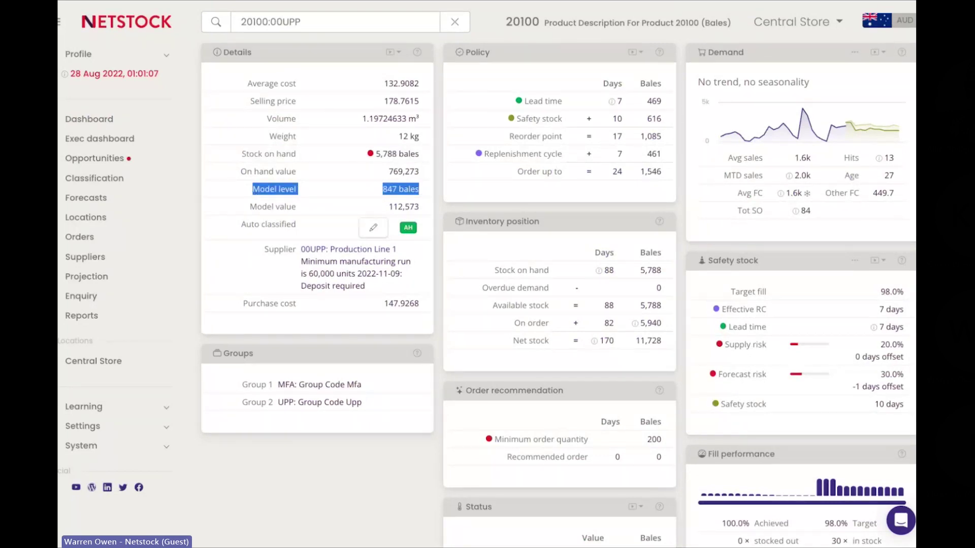
pyautogui.click(419, 192)
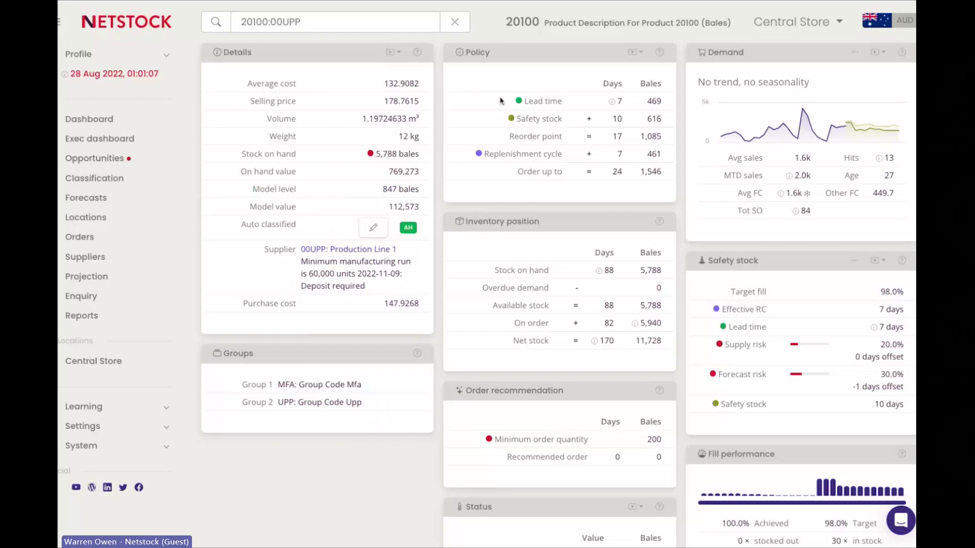
pyautogui.moveTo(492, 53); pyautogui.dragTo(467, 54)
pyautogui.scroll(-4, 511, 366)
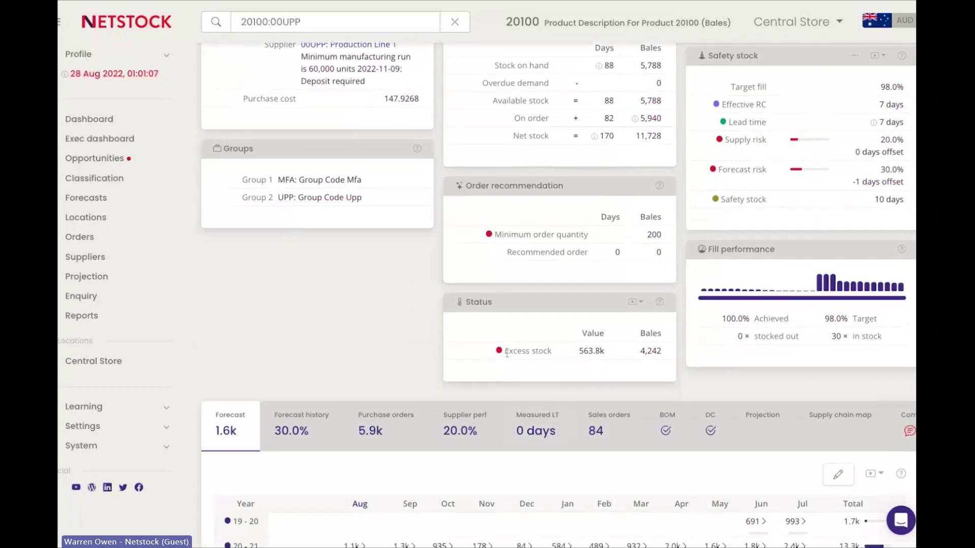
pyautogui.moveTo(536, 351); pyautogui.dragTo(505, 351)
pyautogui.tripleClick(507, 350)
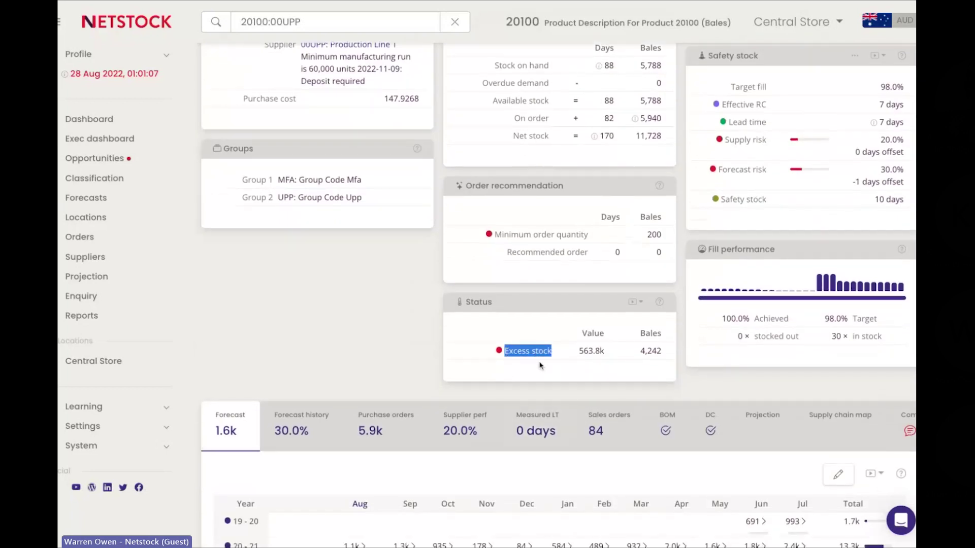
pyautogui.moveTo(578, 351); pyautogui.dragTo(605, 355)
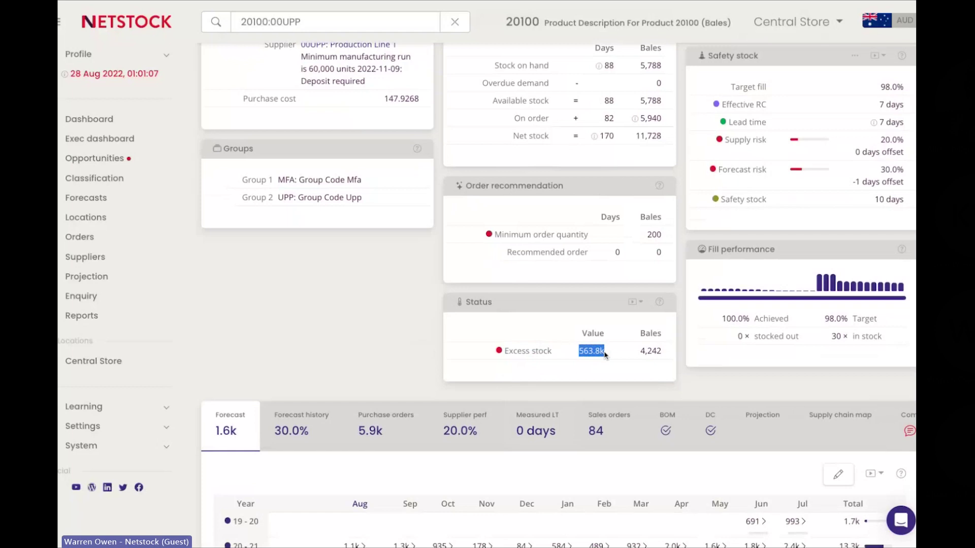
pyautogui.scroll(3, 605, 355)
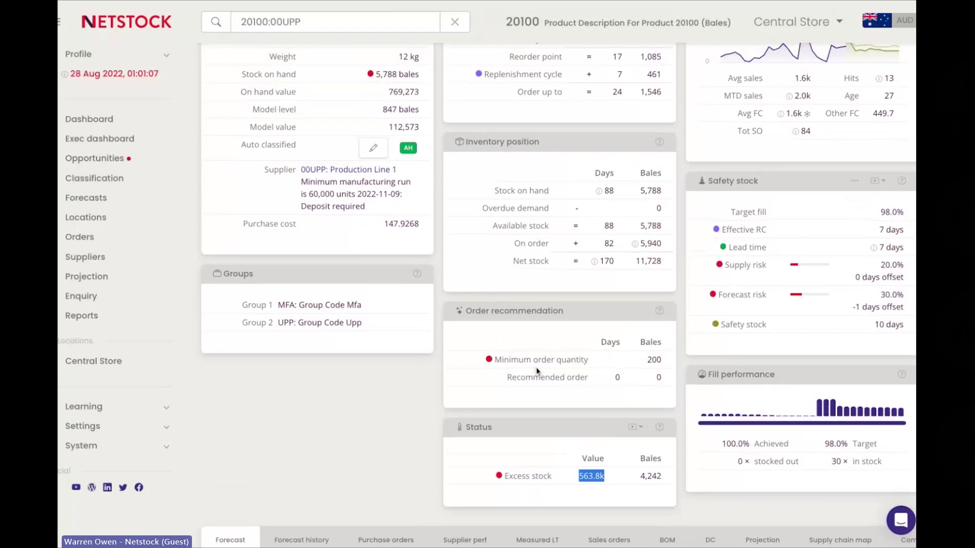
pyautogui.scroll(1, 537, 371)
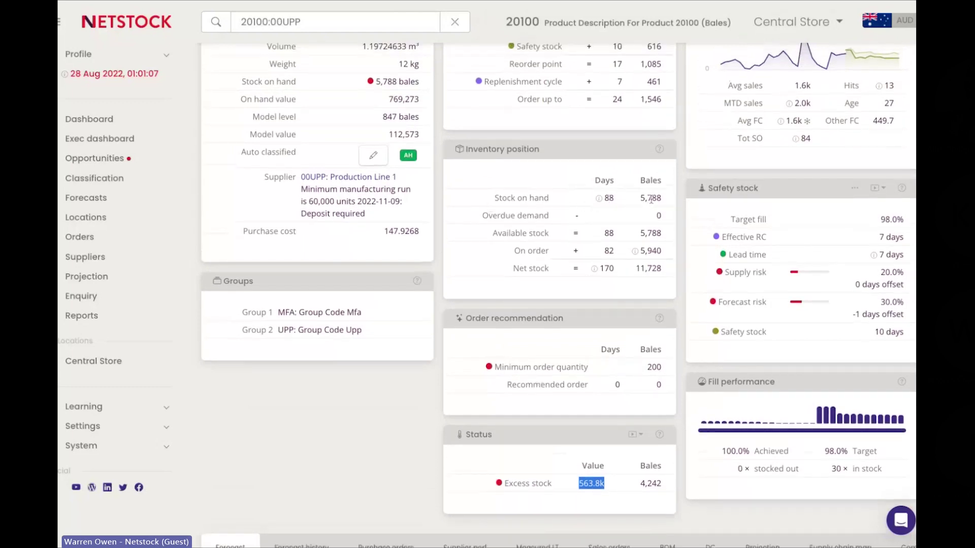
pyautogui.click(603, 201)
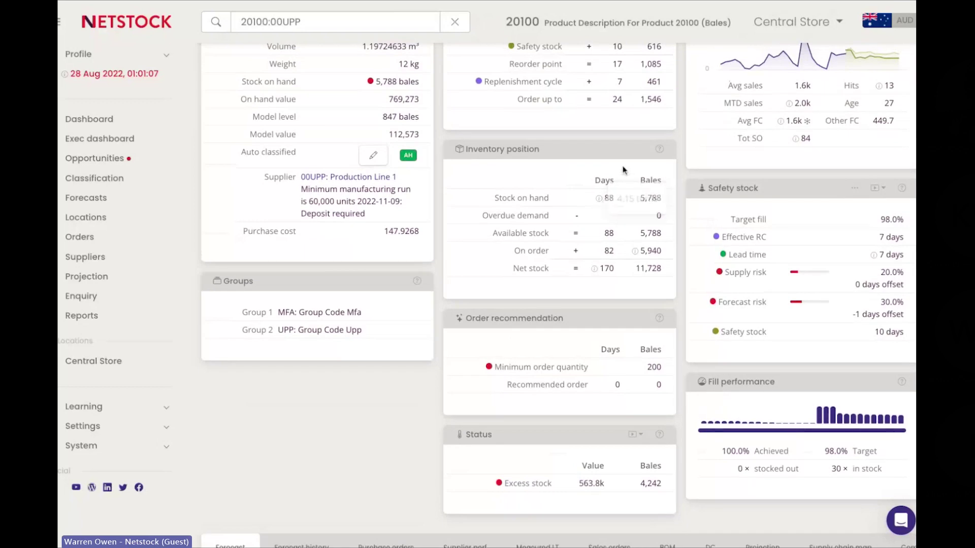
pyautogui.moveTo(466, 218); pyautogui.dragTo(666, 224)
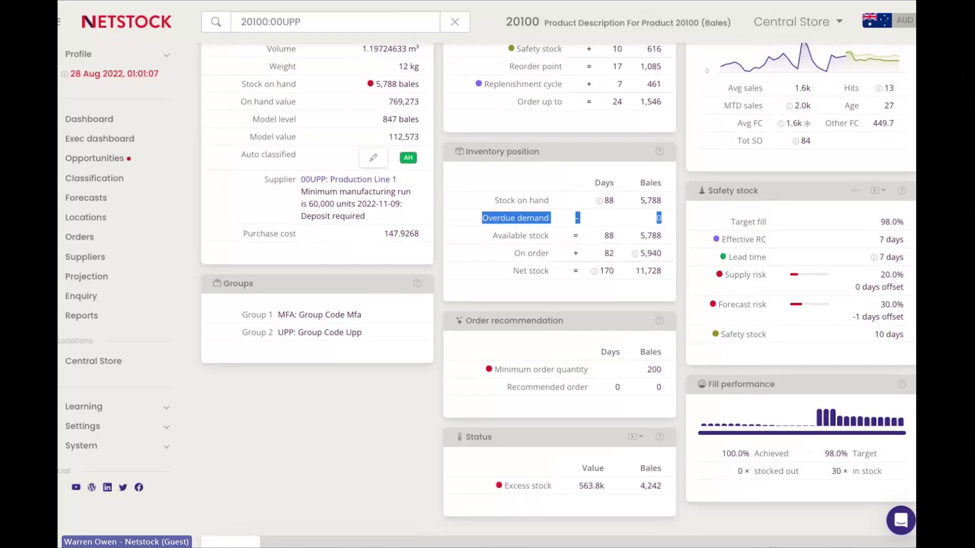
pyautogui.tripleClick(665, 239)
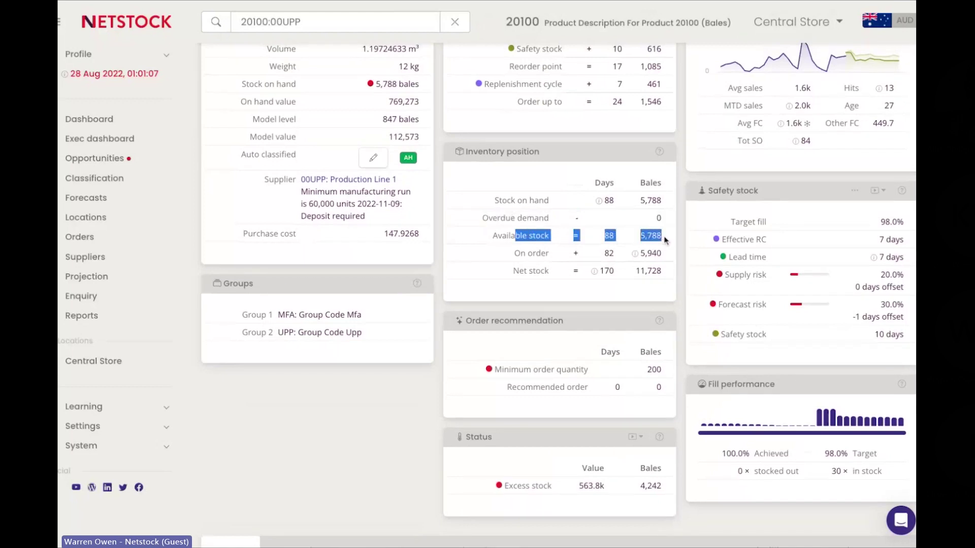
pyautogui.moveTo(515, 252); pyautogui.dragTo(666, 259)
pyautogui.tripleClick(668, 273)
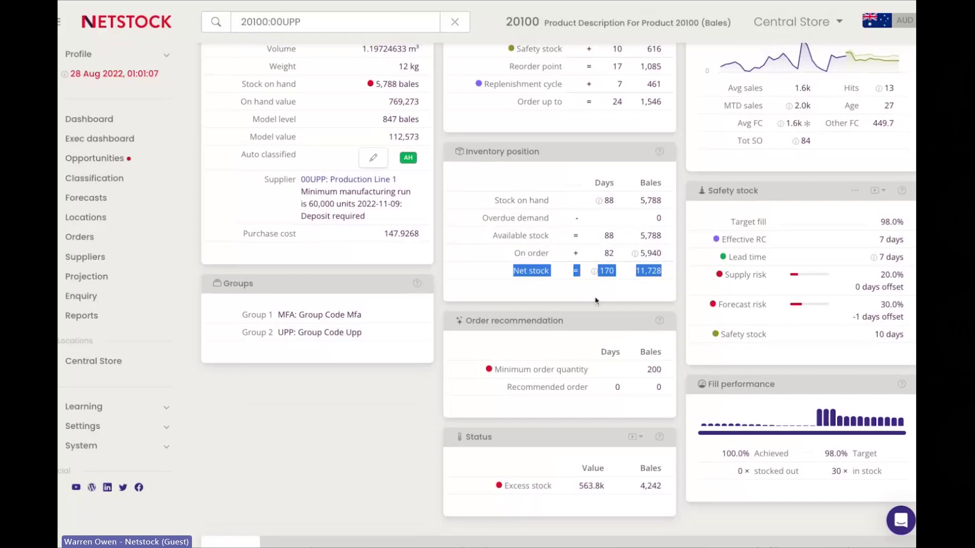
pyautogui.moveTo(705, 201); pyautogui.dragTo(757, 192)
pyautogui.click(825, 211)
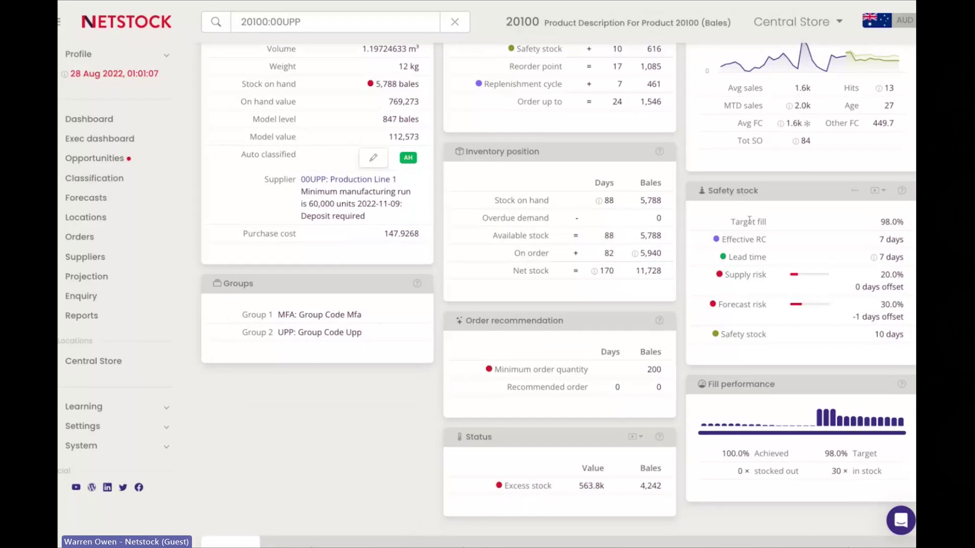
pyautogui.tripleClick(721, 334)
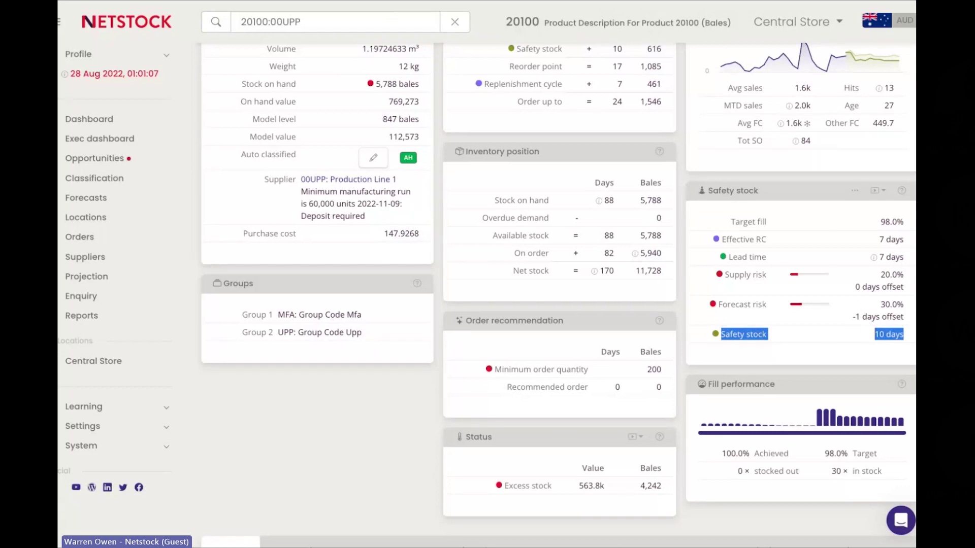
pyautogui.moveTo(726, 276); pyautogui.dragTo(902, 277)
pyautogui.scroll(-4, 902, 276)
pyautogui.scroll(-4, 902, 276)
pyautogui.click(489, 175)
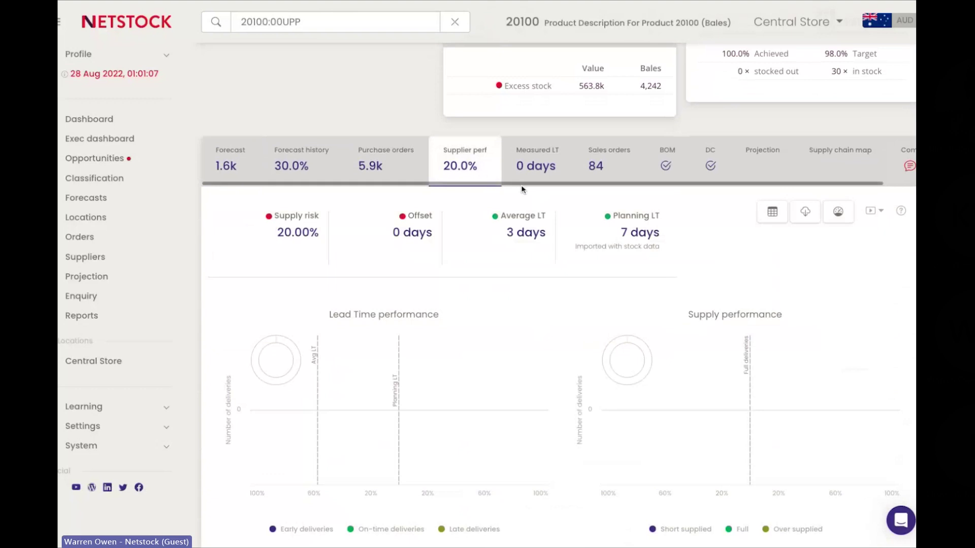
pyautogui.scroll(-1, 726, 231)
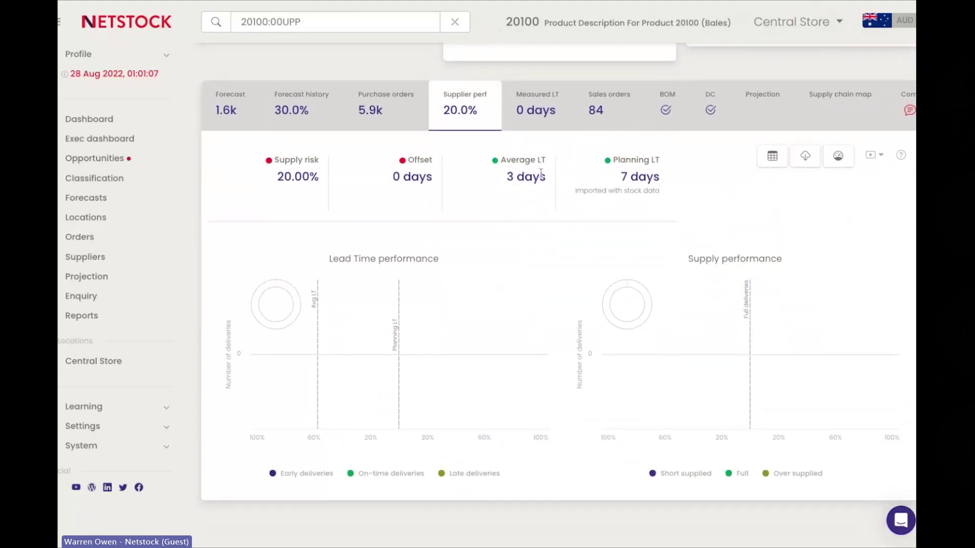
pyautogui.click(230, 110)
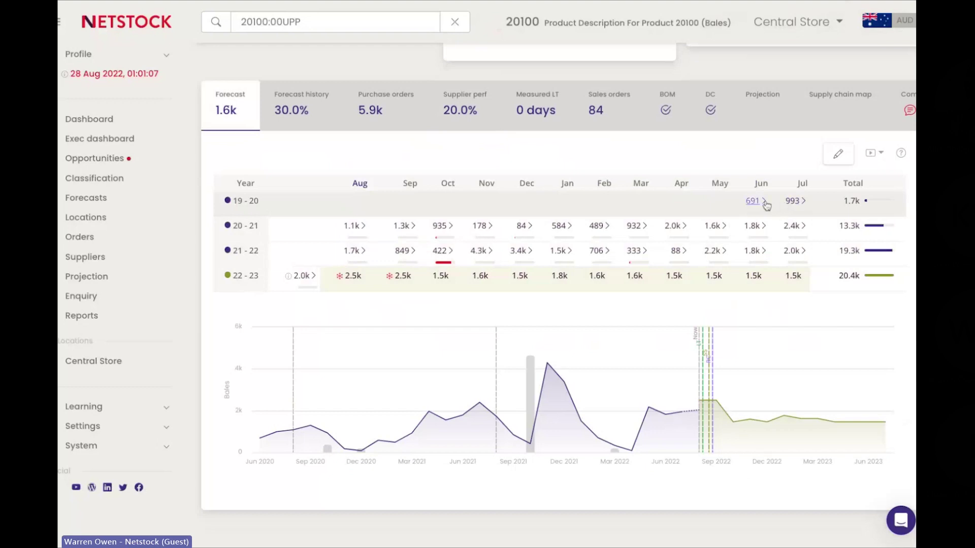
pyautogui.click(492, 252)
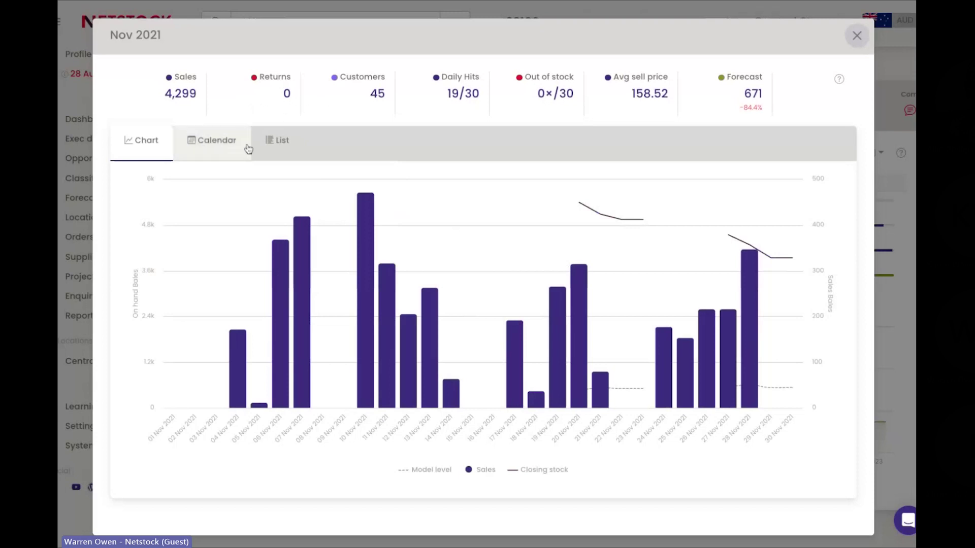
pyautogui.click(269, 143)
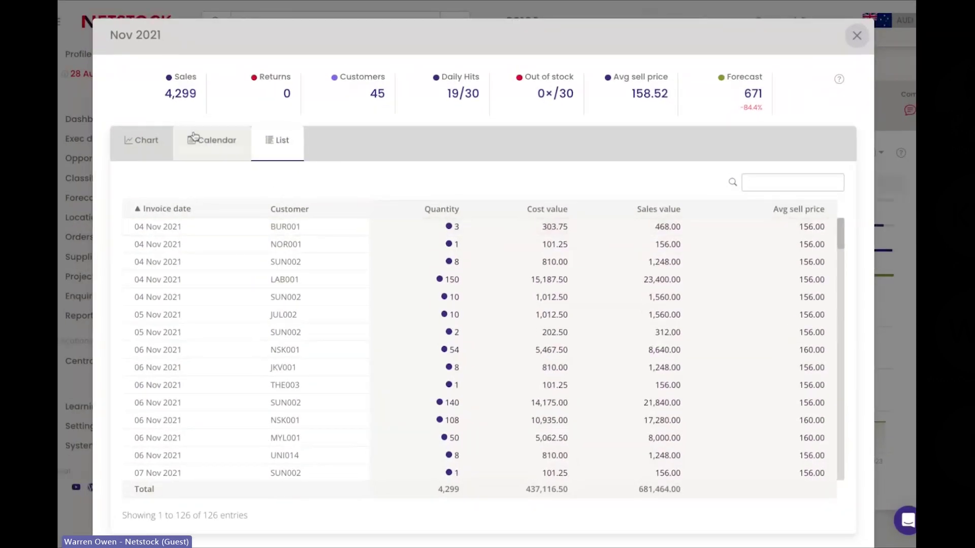
pyautogui.click(212, 140)
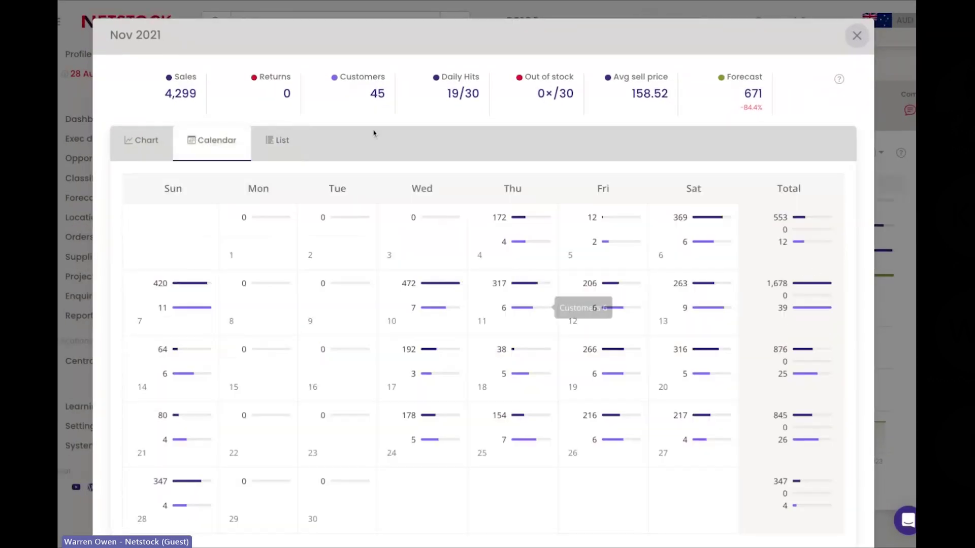
pyautogui.click(856, 37)
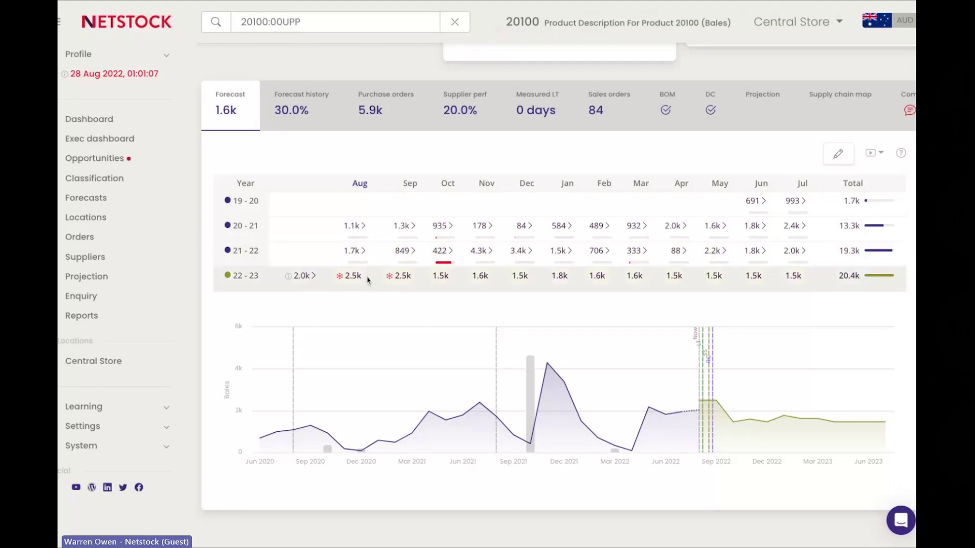
# Step: Review 20100's 22-23 forecast and amend view (December forecast 1,464), then its forecast history
pyautogui.click(346, 276)
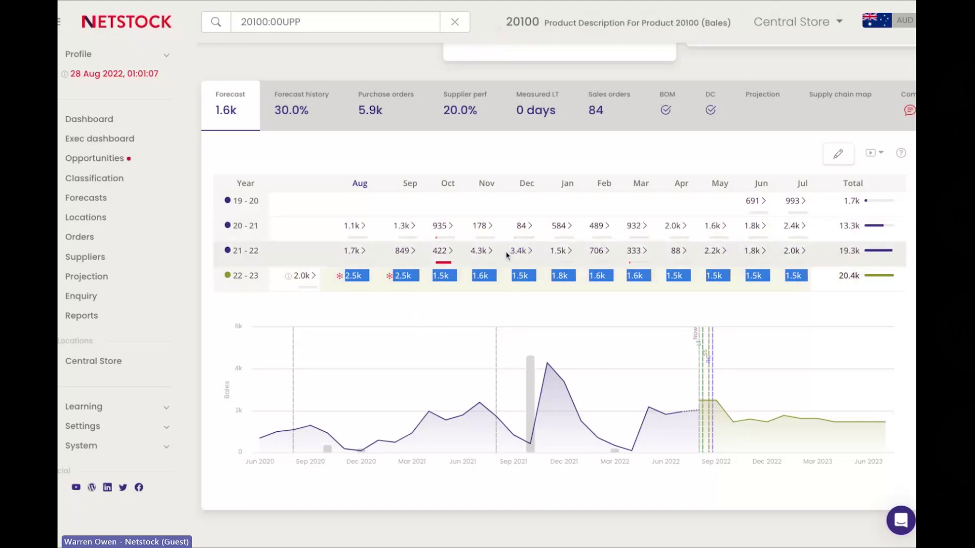
pyautogui.click(835, 158)
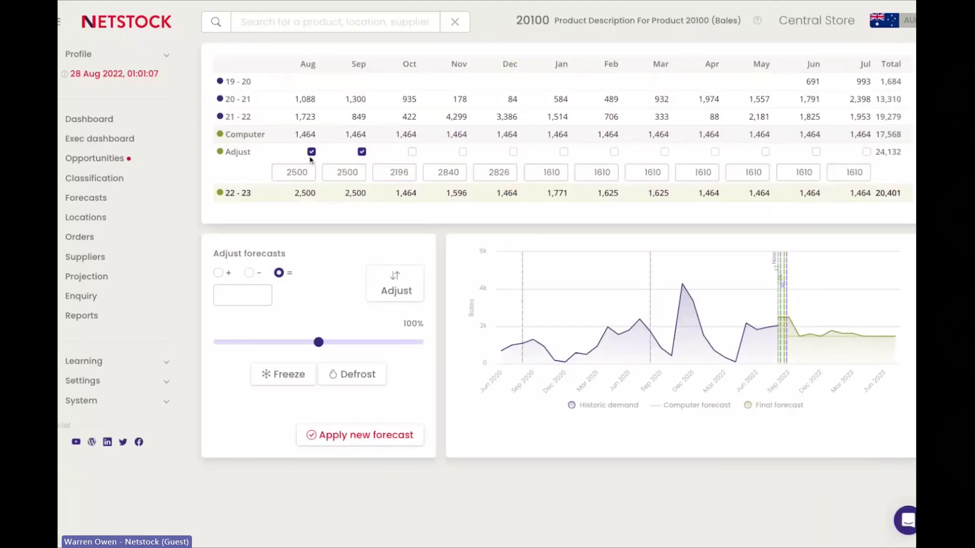
pyautogui.moveTo(491, 135); pyautogui.dragTo(518, 135)
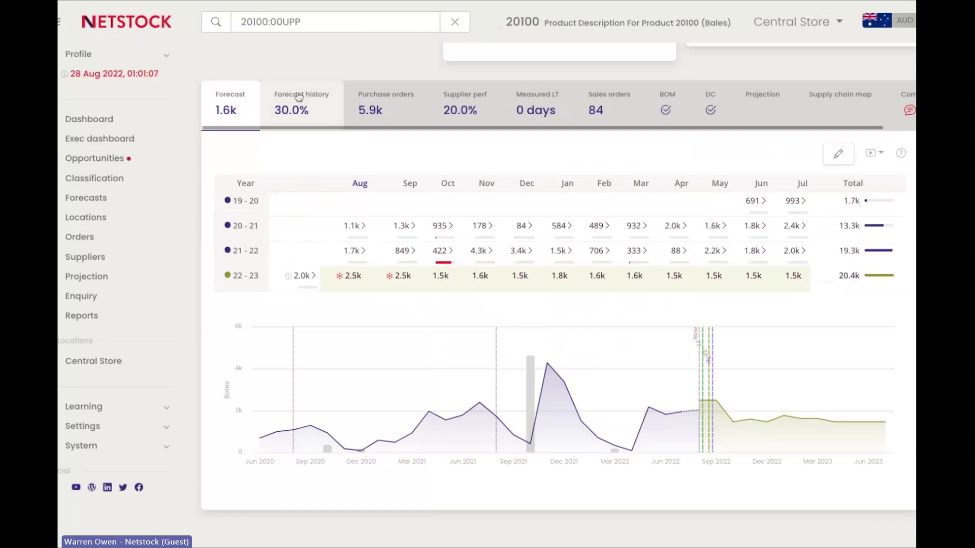
pyautogui.click(299, 97)
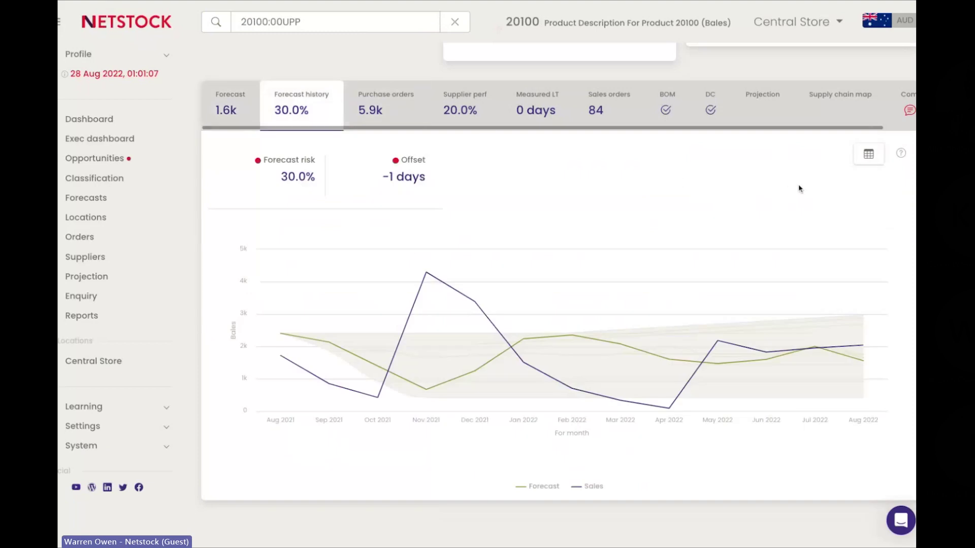
pyautogui.click(869, 153)
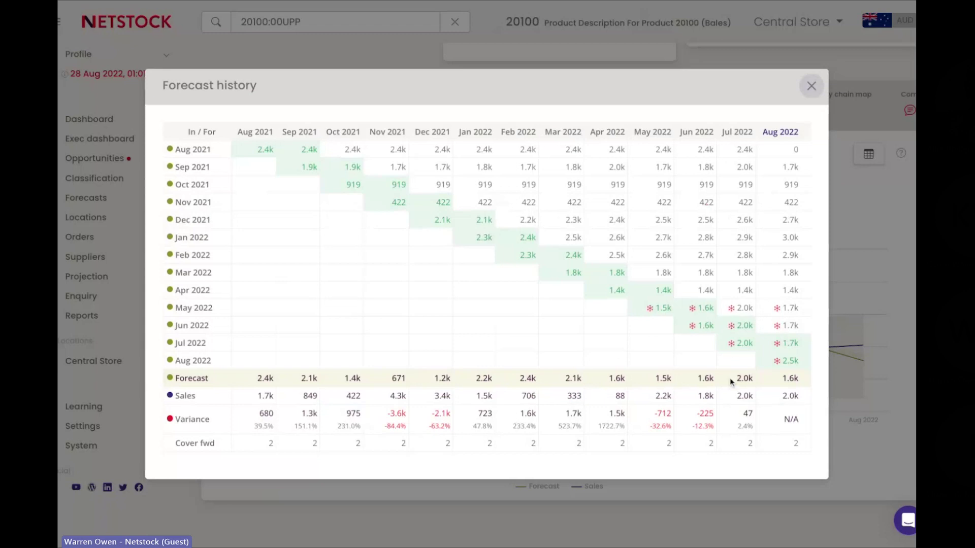
pyautogui.moveTo(696, 380); pyautogui.dragTo(713, 381)
pyautogui.doubleClick(698, 394)
pyautogui.moveTo(718, 431); pyautogui.dragTo(717, 434)
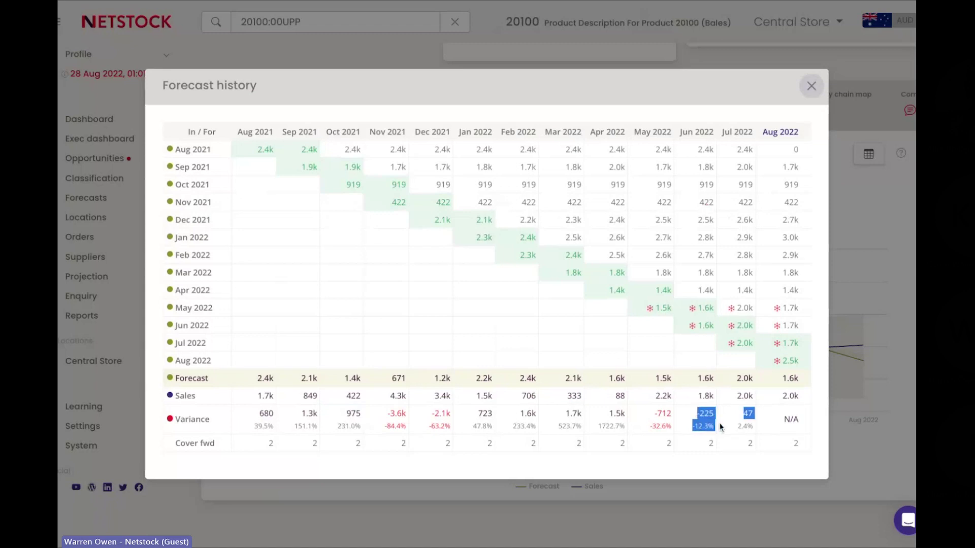
pyautogui.click(721, 426)
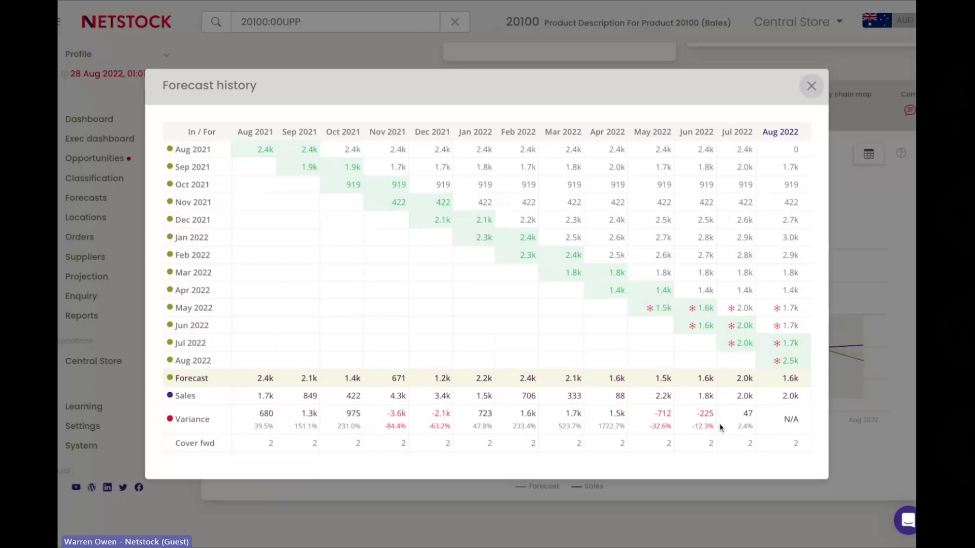
pyautogui.click(811, 86)
# Step: Note the forecast risk days offset, then show product 20100's 15-component bill of materials
pyautogui.scroll(6, 814, 264)
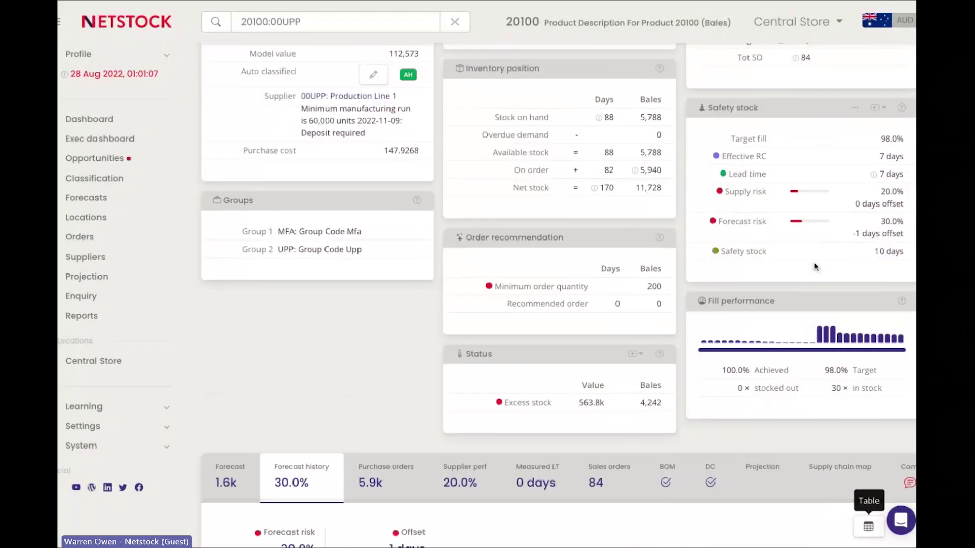
pyautogui.moveTo(872, 234); pyautogui.dragTo(910, 240)
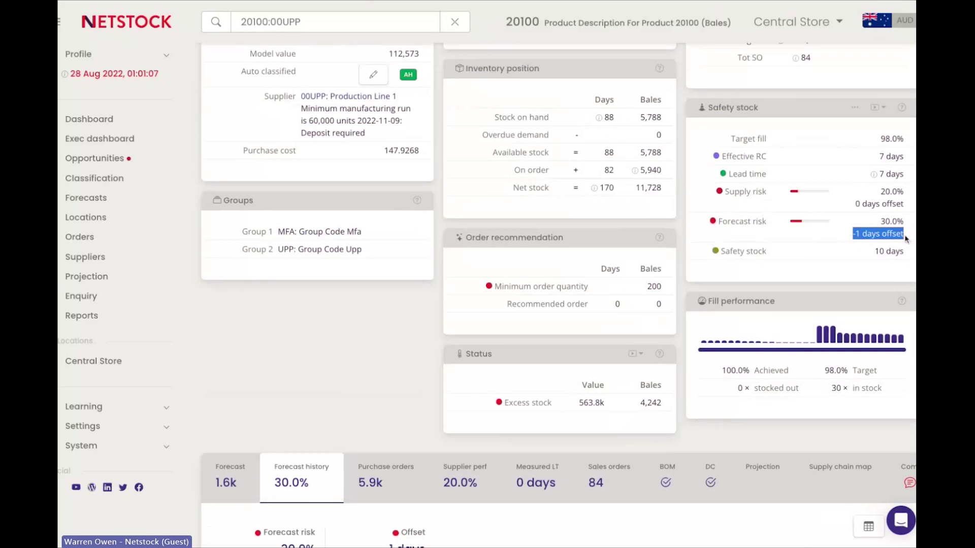
pyautogui.scroll(-3, 894, 243)
pyautogui.scroll(-4, 895, 244)
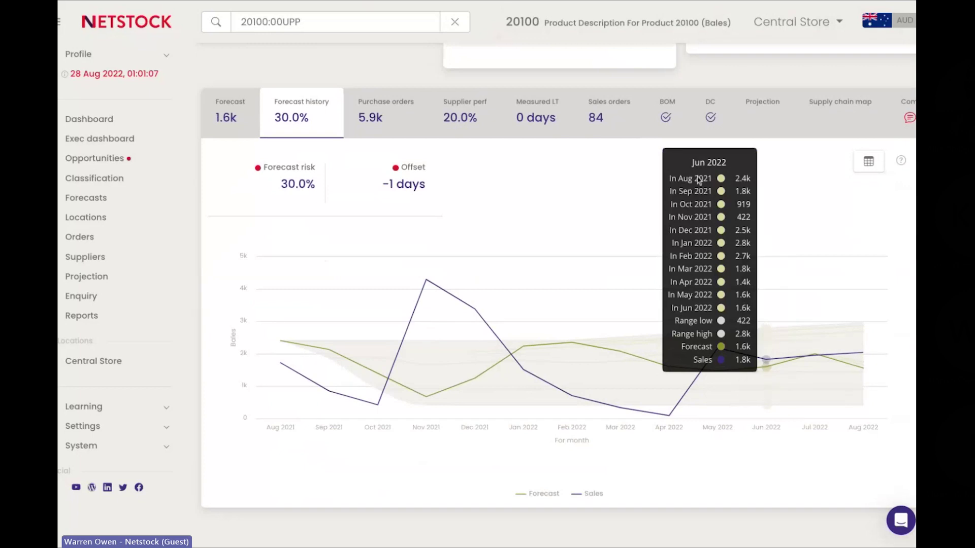
pyautogui.click(669, 116)
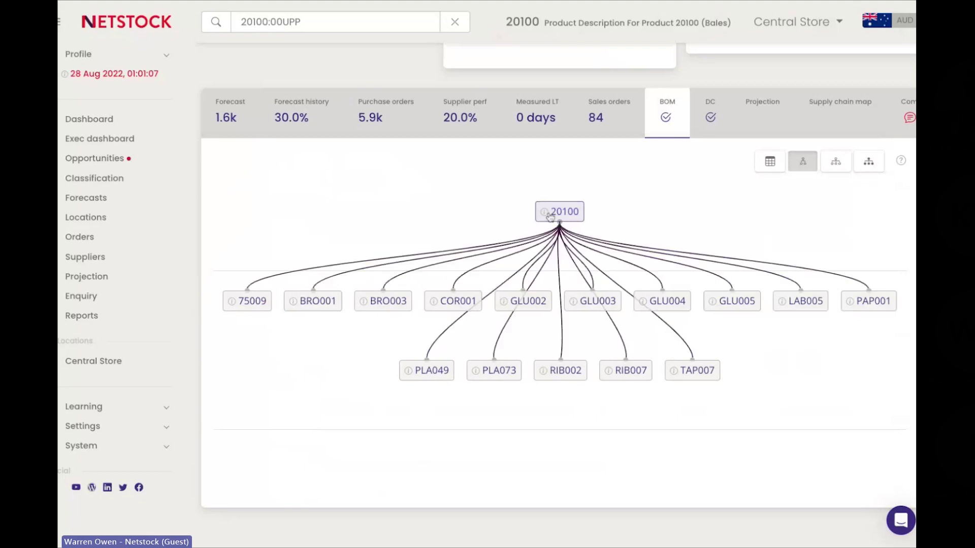
# Step: Open component GLU003's page from the BOM tree and scroll through its details
pyautogui.click(598, 293)
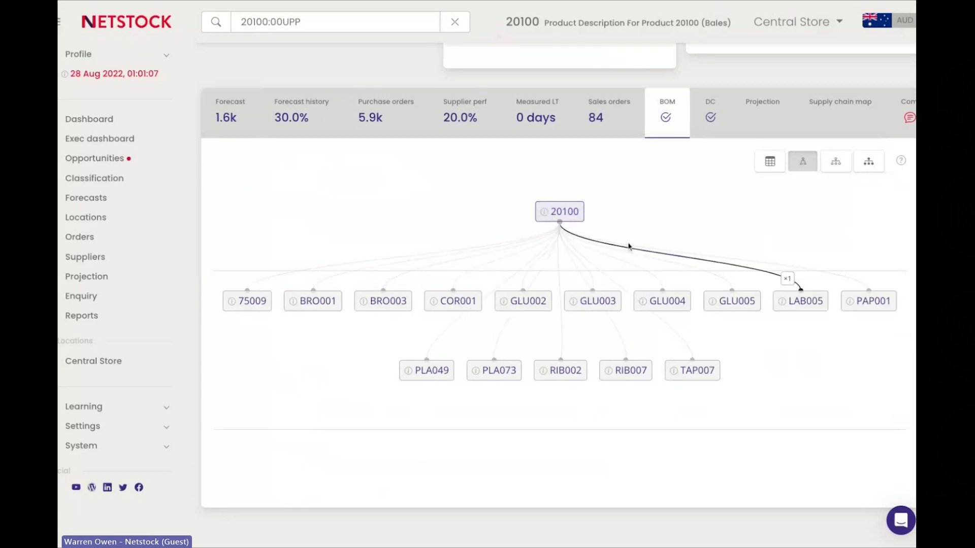
pyautogui.scroll(-9, 767, 227)
pyautogui.scroll(-3, 768, 231)
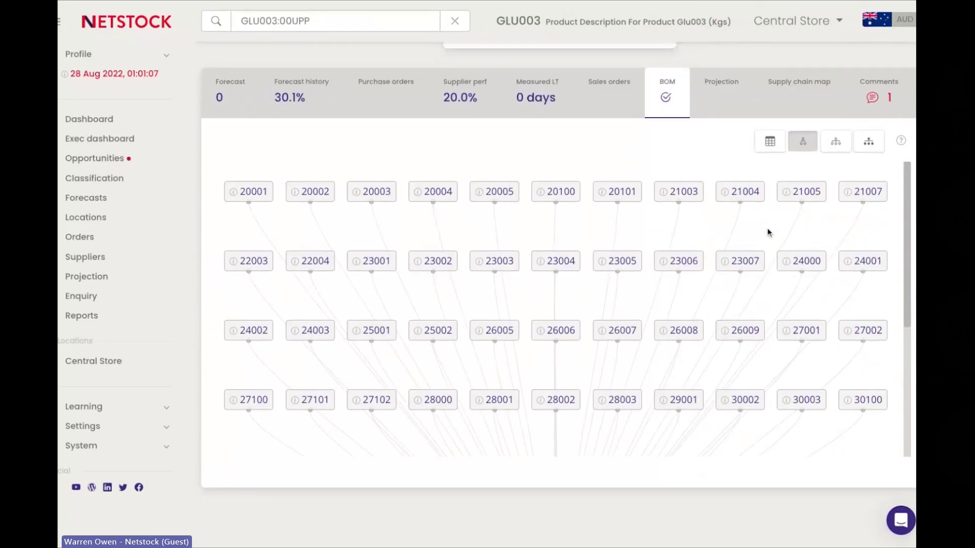
pyautogui.scroll(-4, 669, 289)
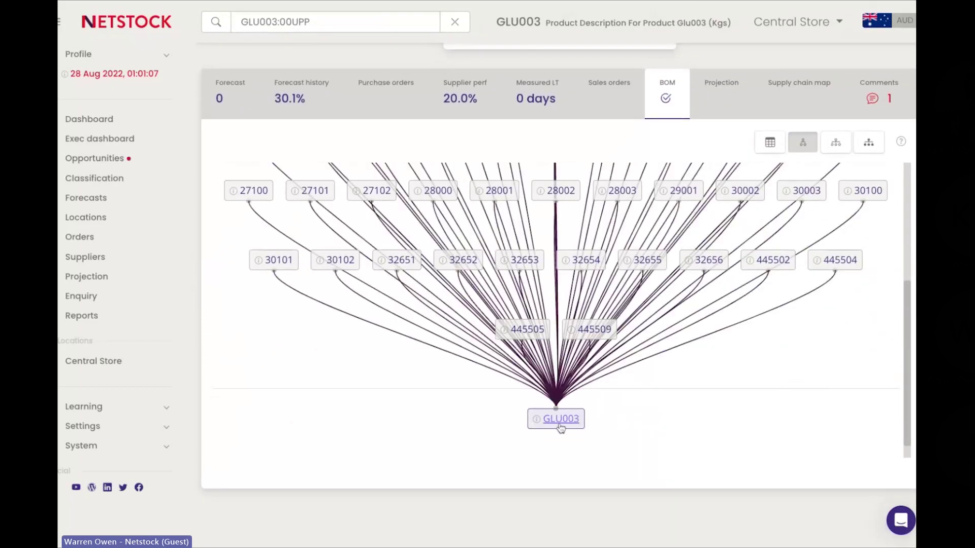
# Step: View GLU003's BOM demand table (8.5k total), close it, and scroll back up
pyautogui.click(768, 143)
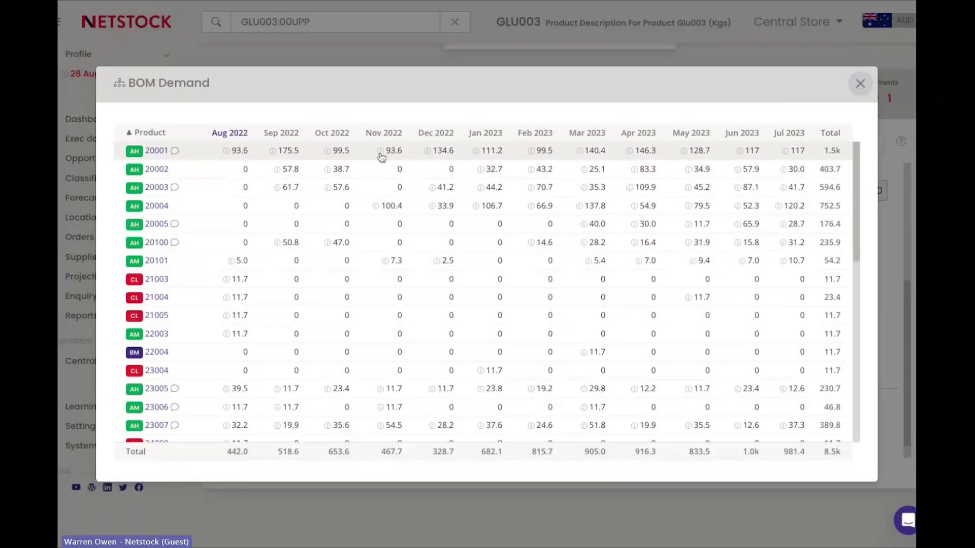
pyautogui.moveTo(383, 154)
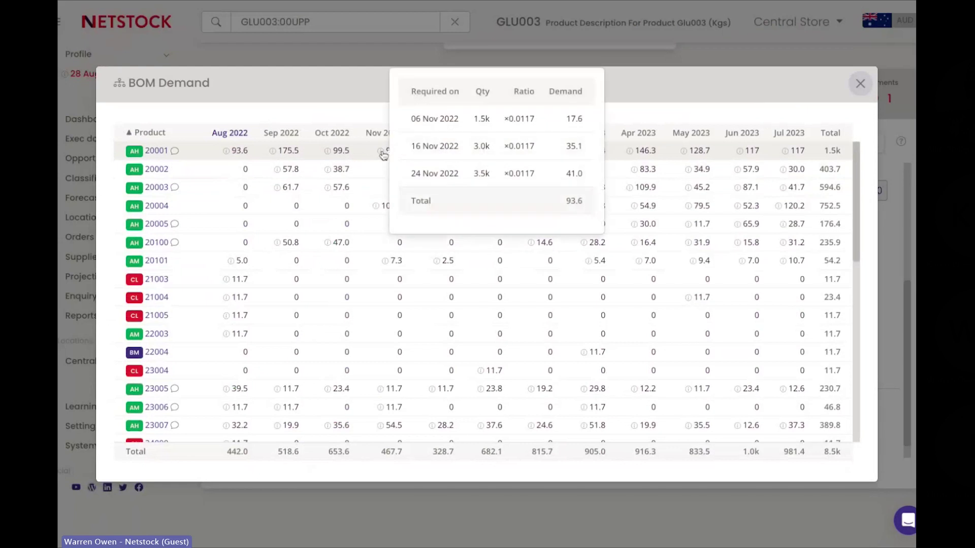
pyautogui.click(860, 83)
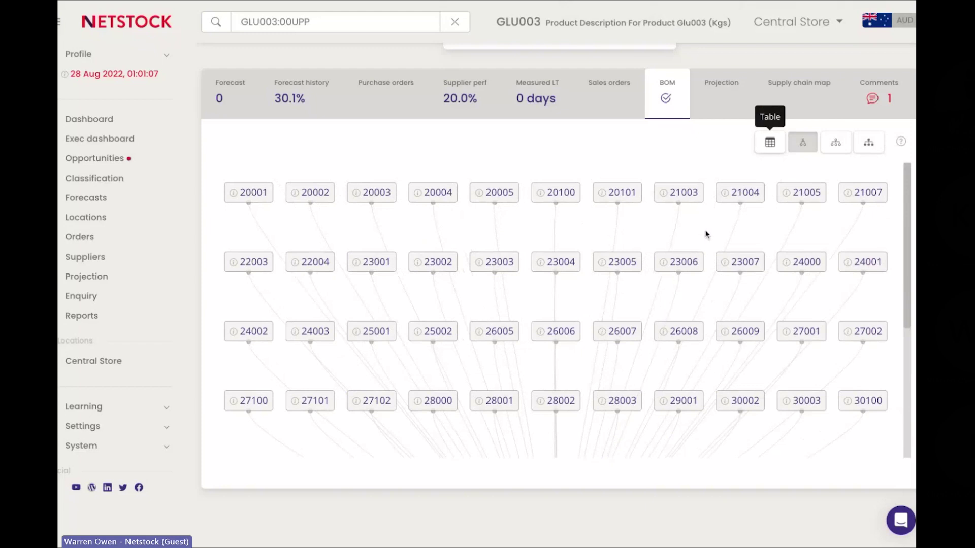
pyautogui.scroll(10, 757, 183)
pyautogui.scroll(-1, 755, 184)
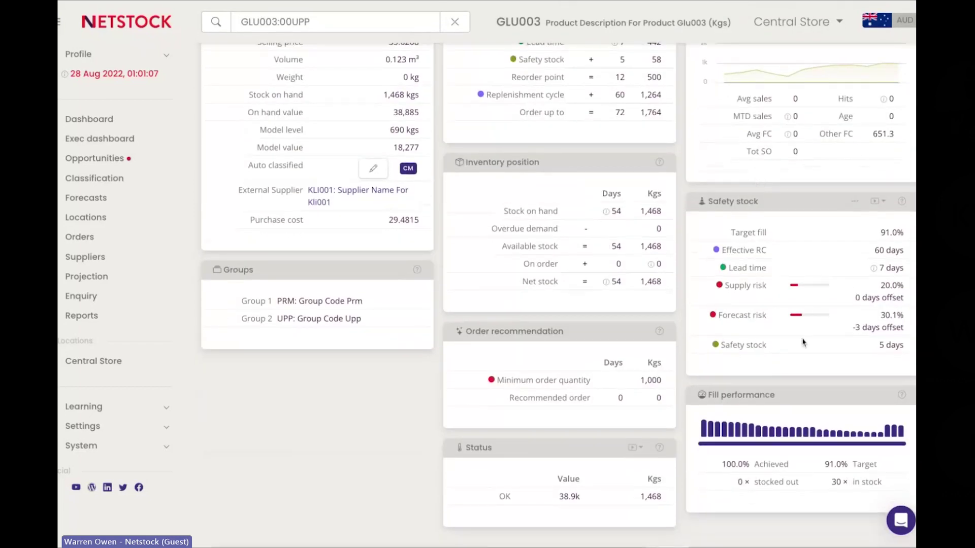
pyautogui.scroll(1, 803, 342)
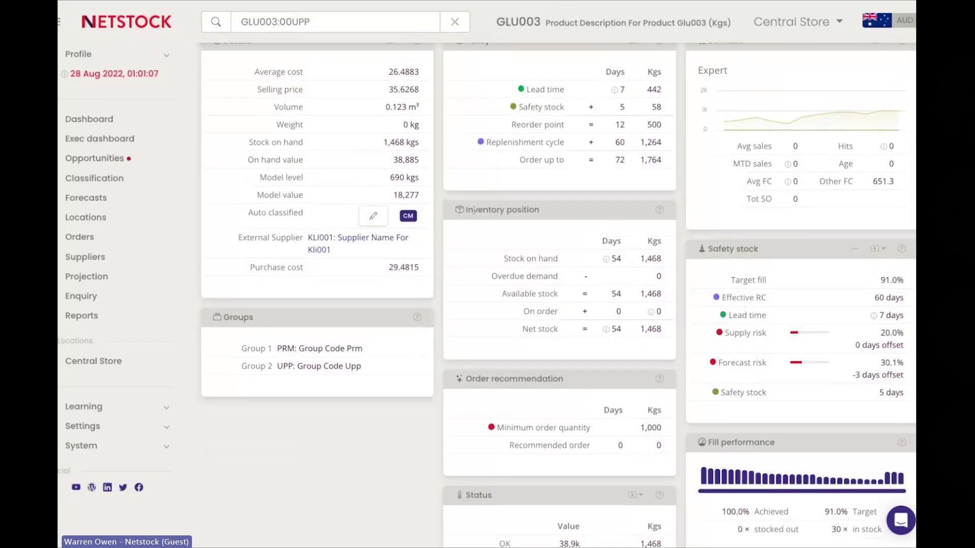
pyautogui.scroll(1, 553, 325)
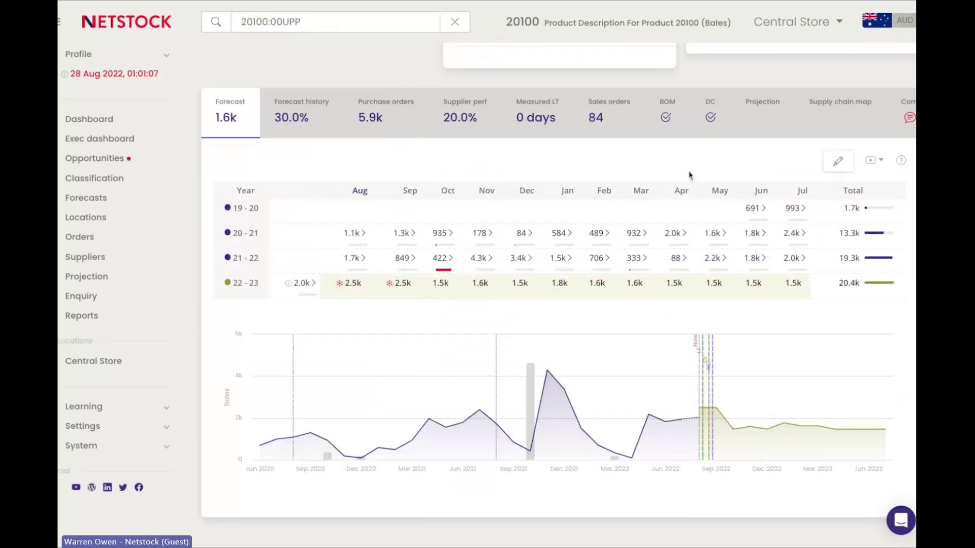
# Step: Review 20100's demand from Small Branches 1-3 (5.7k total) and show its stock projection chart
pyautogui.click(706, 115)
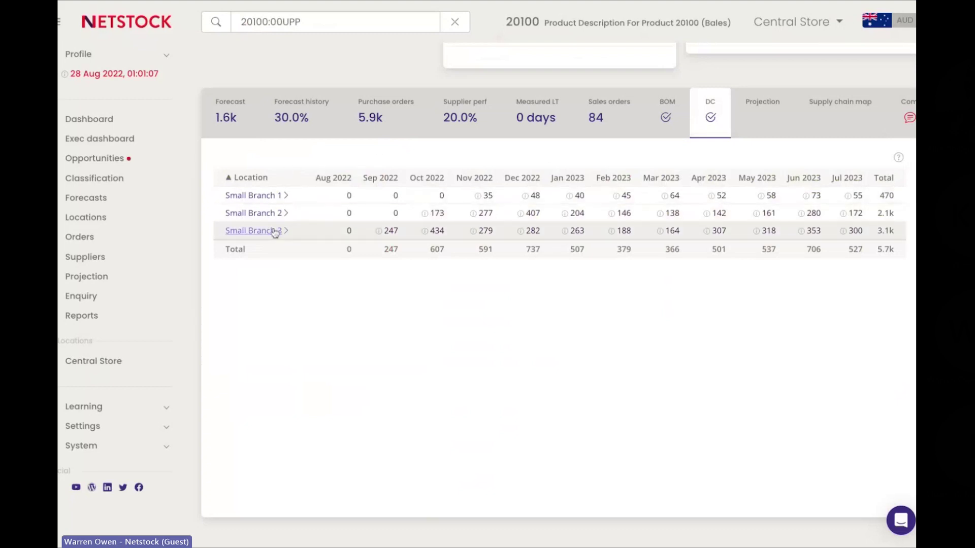
pyautogui.moveTo(382, 235)
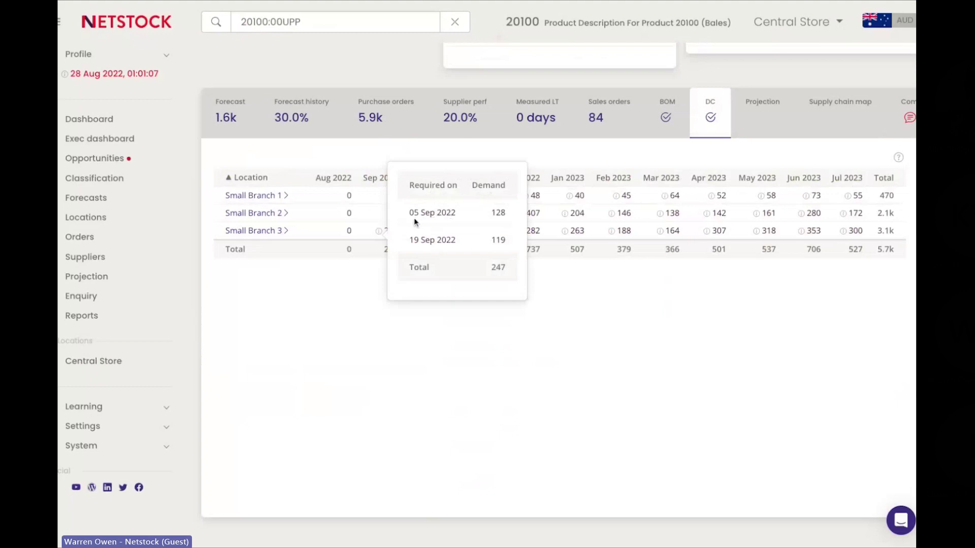
pyautogui.tripleClick(484, 215)
pyautogui.click(391, 249)
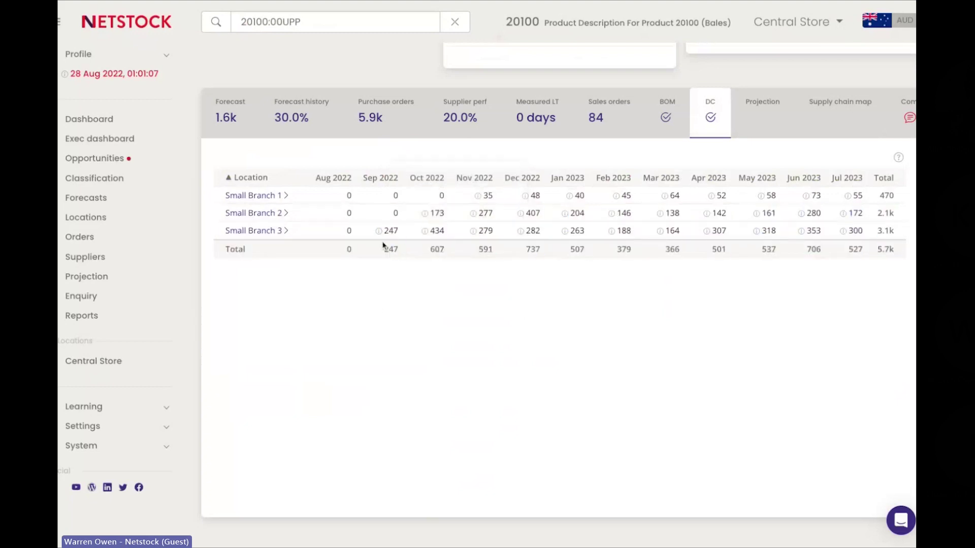
pyautogui.moveTo(381, 231)
pyautogui.click(763, 110)
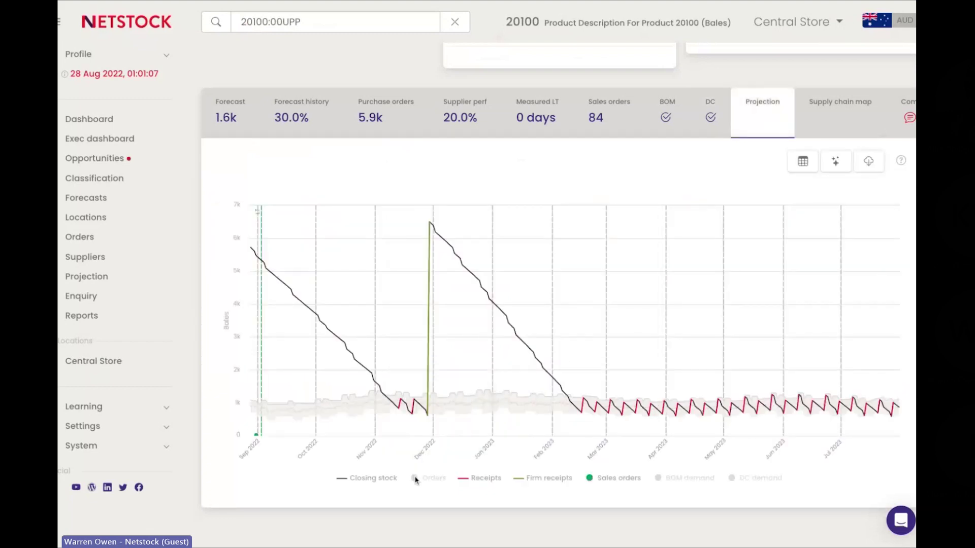
# Step: Turn on the Orders legend item so projected order bars appear on 20100's projection
pyautogui.click(431, 475)
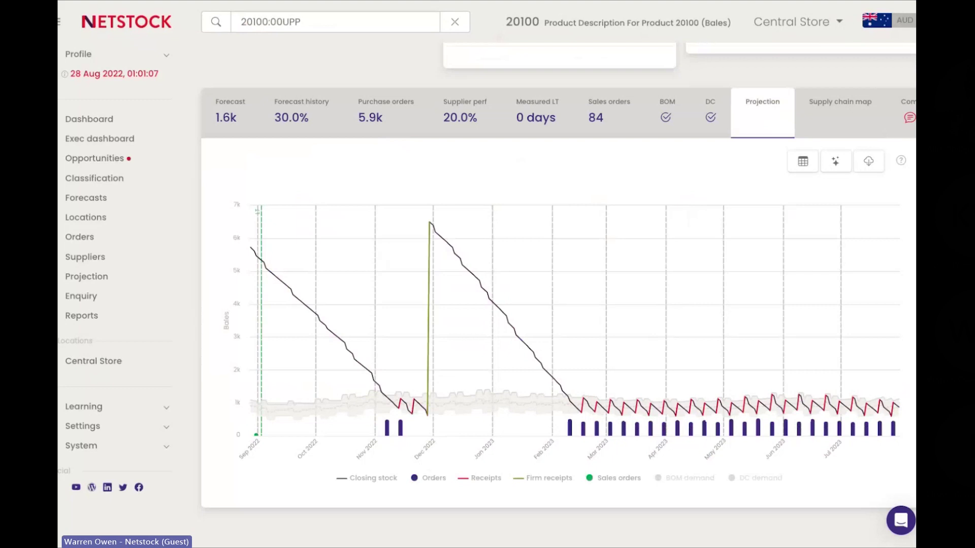
pyautogui.moveTo(252, 248)
# Step: Review product 20100's stock projection as a day-by-day table
pyautogui.click(801, 166)
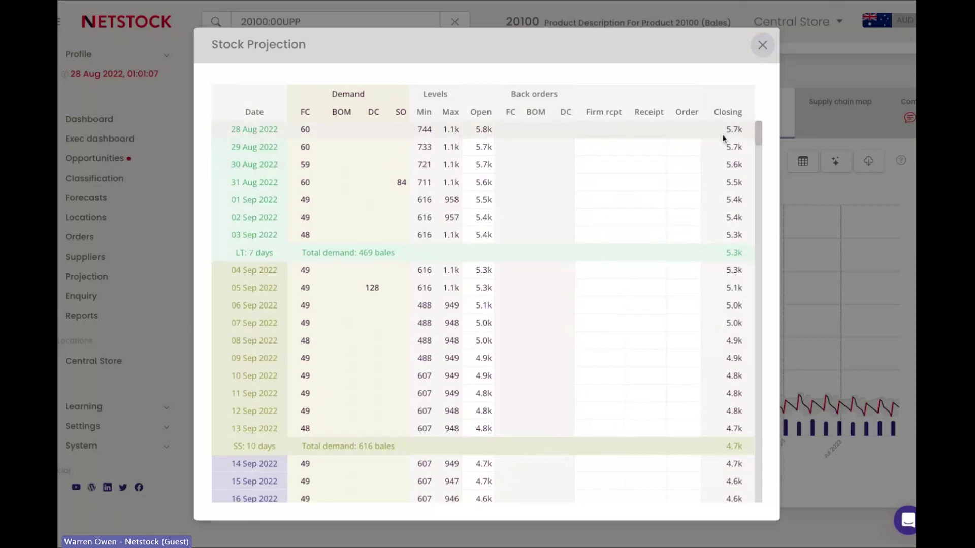
pyautogui.scroll(-20, 724, 139)
pyautogui.scroll(-3, 724, 138)
pyautogui.press('Escape')
# Step: Check 20100's projected orders, then go to Central Store's supplier order recommendations
pyautogui.click(836, 161)
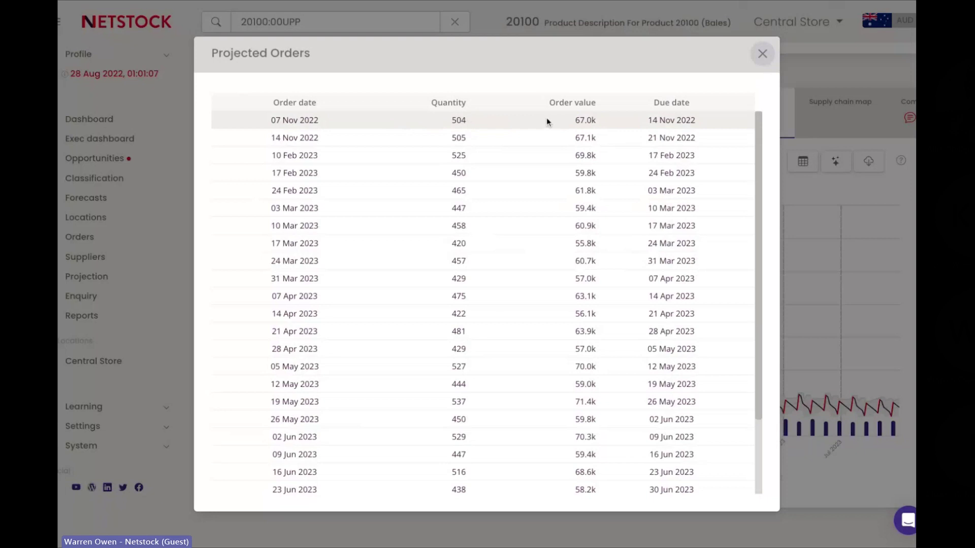
pyautogui.click(761, 54)
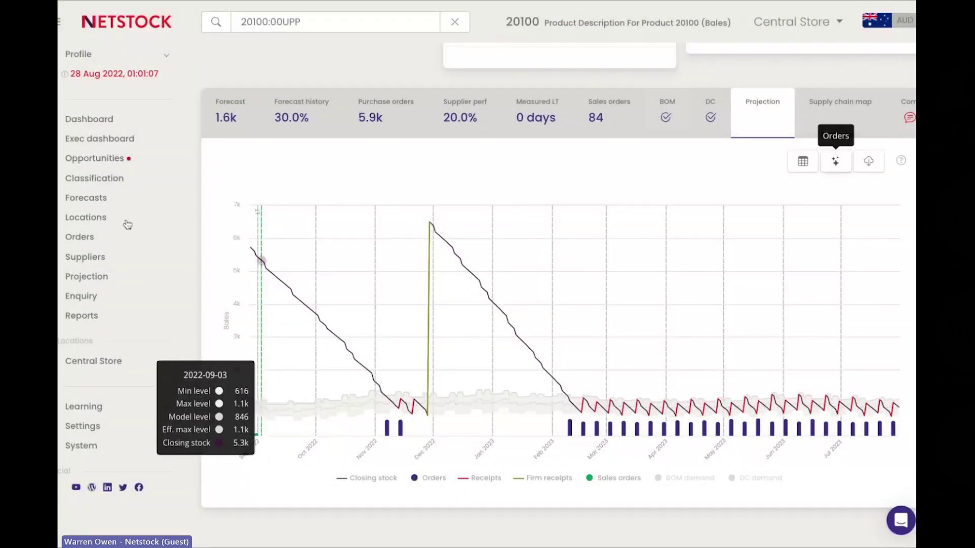
pyautogui.click(79, 239)
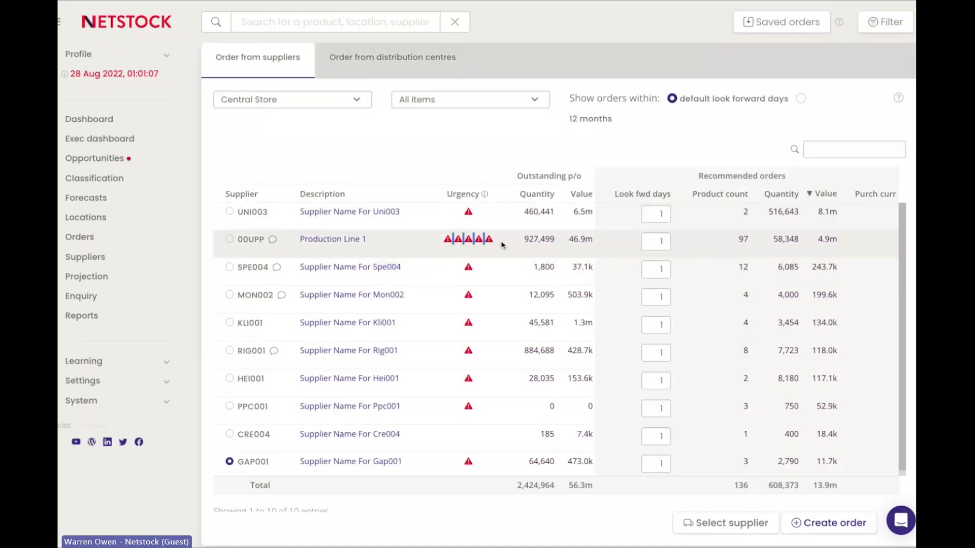
# Step: Select supplier 00UPP (Production Line 1) and highlight its outstanding 927,499 units worth 46.9m
pyautogui.click(229, 239)
pyautogui.moveTo(525, 239); pyautogui.dragTo(594, 246)
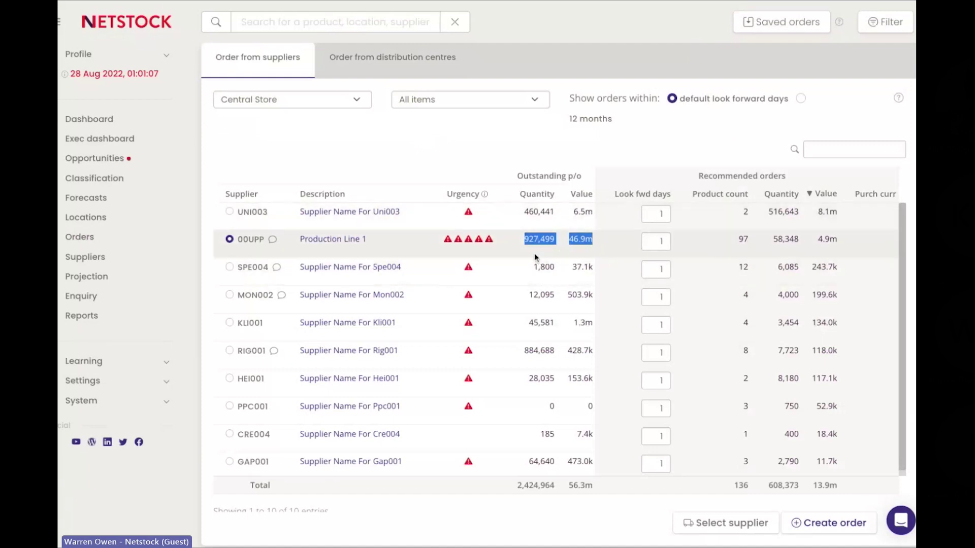
pyautogui.click(564, 256)
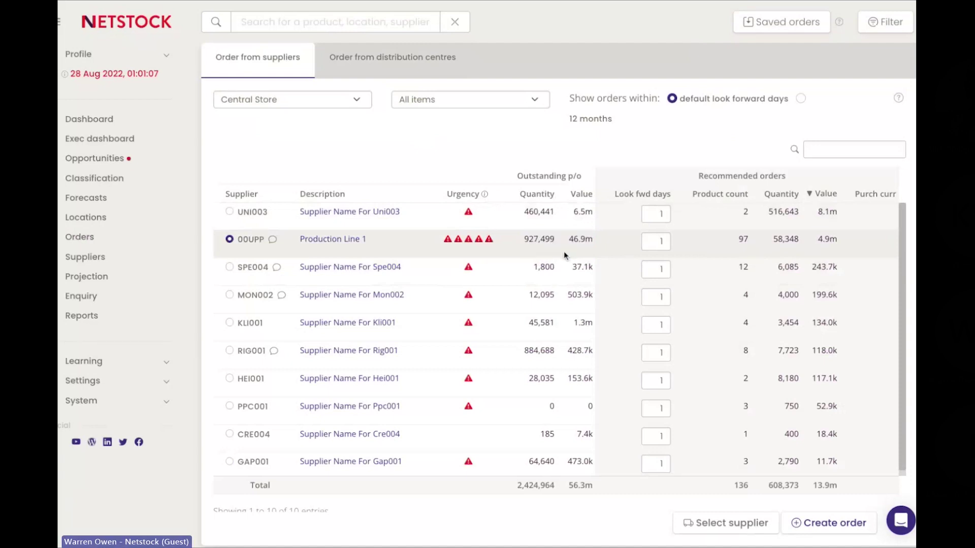
pyautogui.click(656, 241)
pyautogui.write('90')
pyautogui.press('Tab')
pyautogui.press('Tab')
pyautogui.click(862, 246)
pyautogui.moveTo(812, 239); pyautogui.dragTo(857, 261)
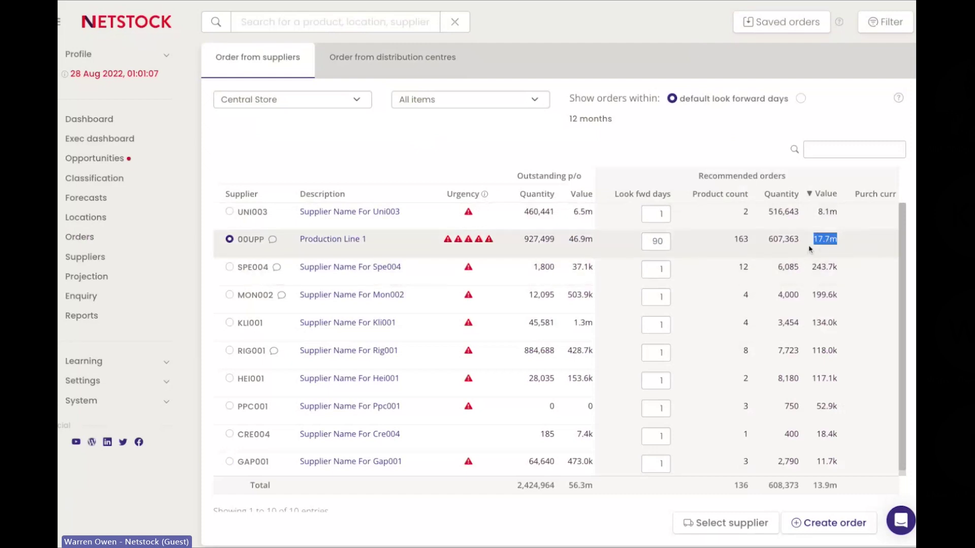
pyautogui.doubleClick(654, 242)
pyautogui.write('1')
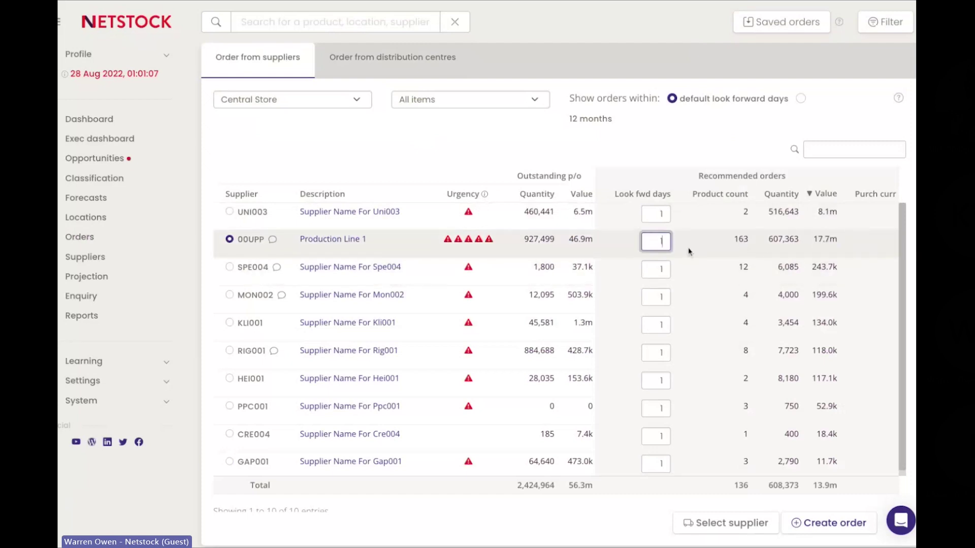
pyautogui.press('Return')
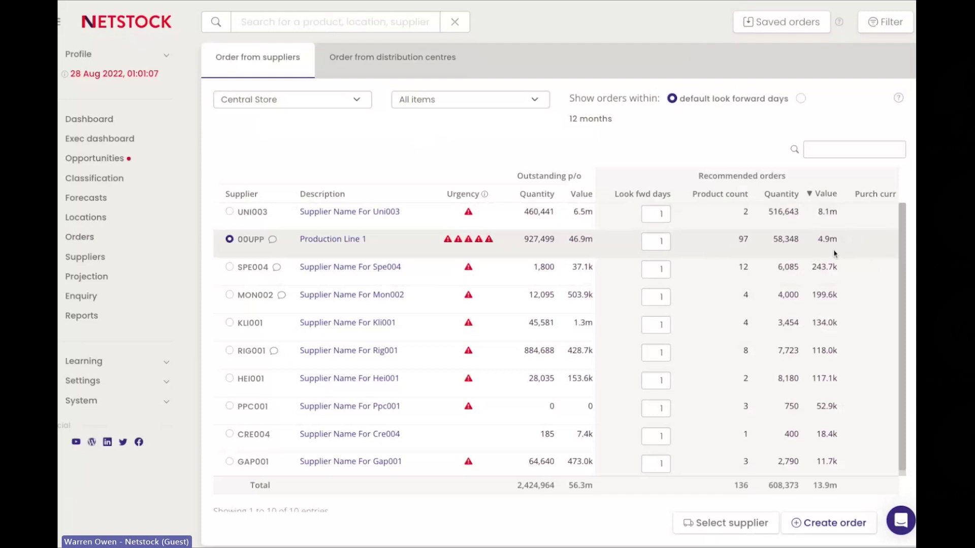